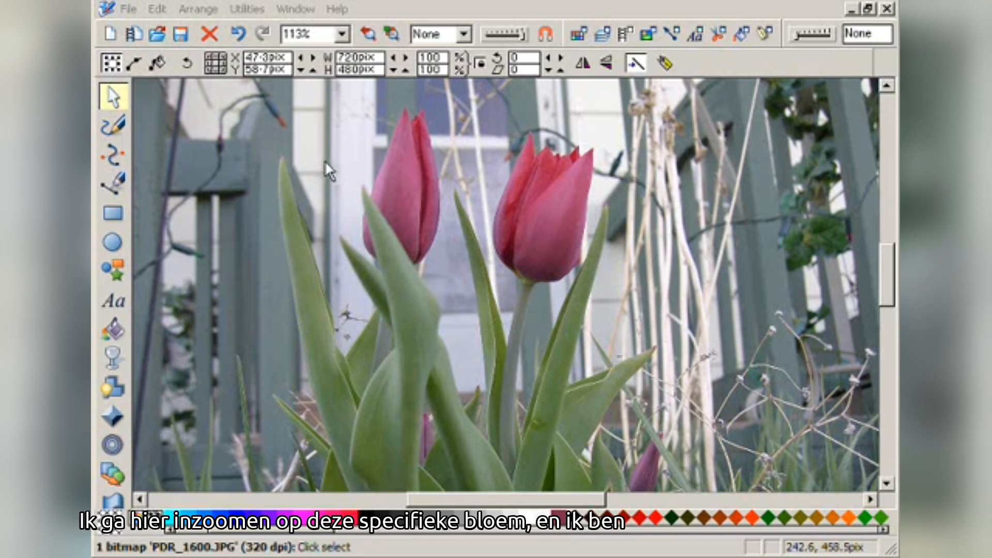
Zoom in on the tulips, move the photo aside and delete the previously drawn petal shapes beside it
{"action": "key", "text": "shift+F2"}
{"action": "left_click_drag", "start_coordinate": [351, 106], "coordinate": [692, 377]}
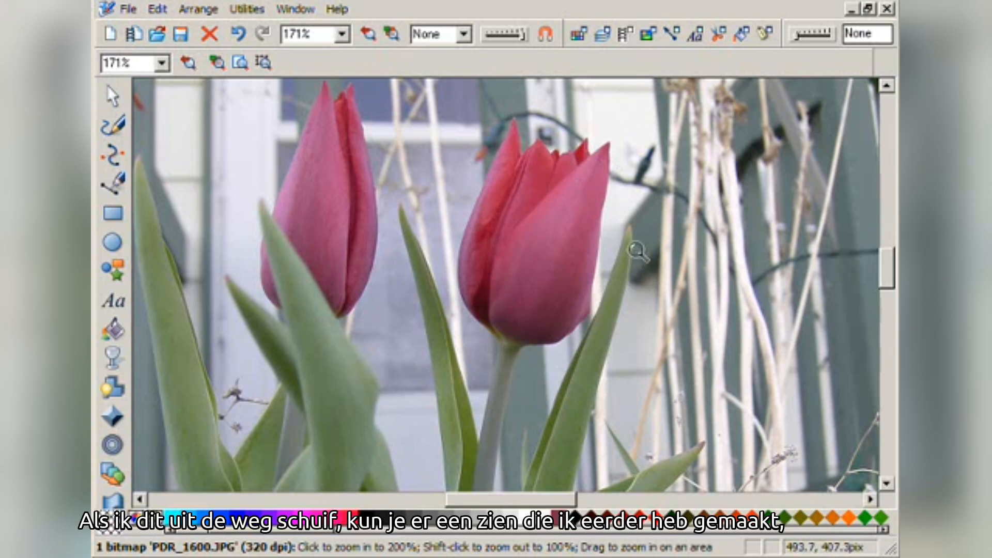
{"action": "left_click", "coordinate": [112, 97]}
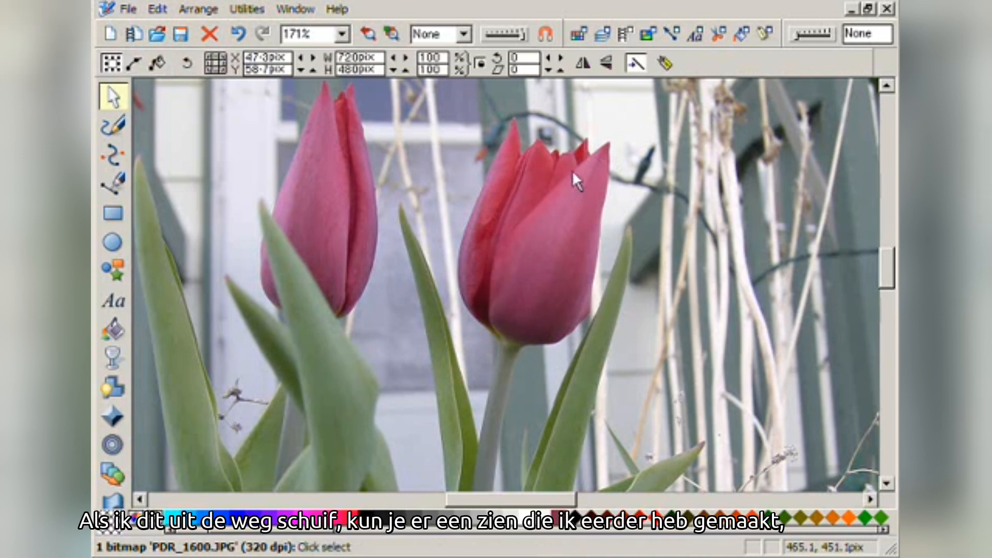
{"action": "mouse_move", "coordinate": [800, 185]}
{"action": "left_mouse_down"}
{"action": "mouse_move", "coordinate": [660, 206]}
{"action": "mouse_move", "coordinate": [487, 195]}
{"action": "mouse_move", "coordinate": [242, 208]}
{"action": "left_mouse_up"}
{"action": "left_click_drag", "start_coordinate": [613, 195], "coordinate": [487, 227]}
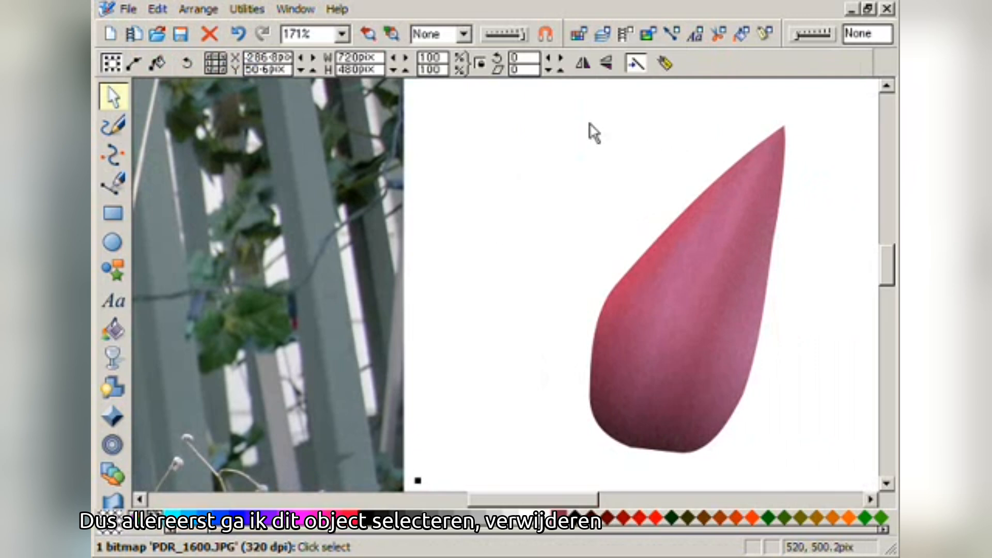
{"action": "left_click_drag", "start_coordinate": [498, 106], "coordinate": [835, 480]}
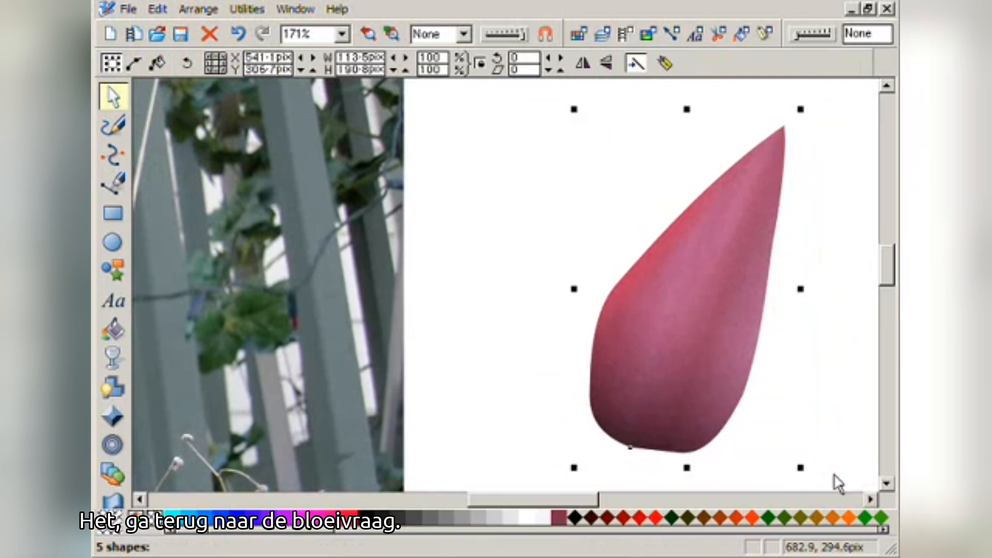
{"action": "key", "text": "Delete"}
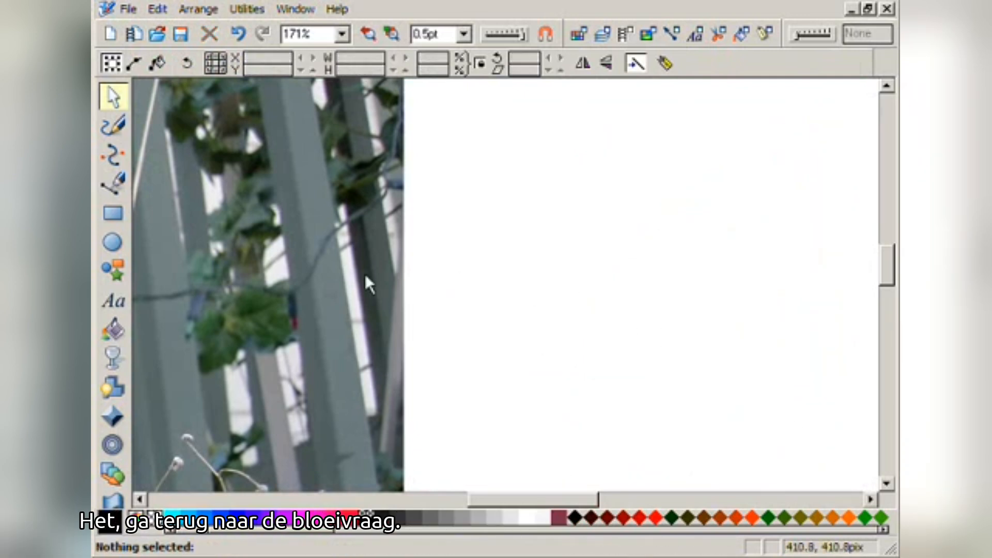
Move the photo back into view and draw a rectangle about 161 by 183 pix over the open tulip
{"action": "left_click_drag", "start_coordinate": [255, 247], "coordinate": [787, 300]}
{"action": "left_click_drag", "start_coordinate": [542, 313], "coordinate": [649, 225]}
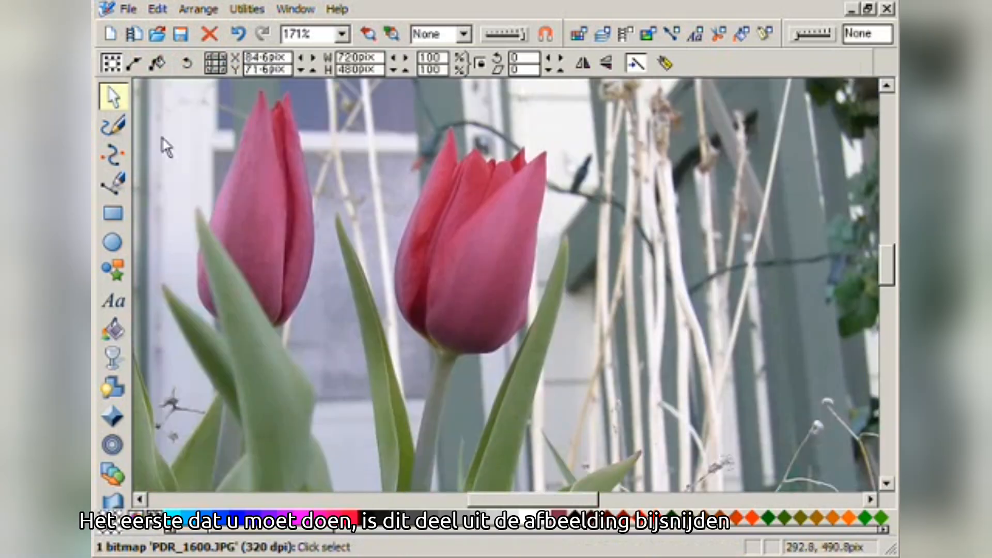
{"action": "left_click", "coordinate": [113, 213]}
{"action": "left_click_drag", "start_coordinate": [336, 91], "coordinate": [614, 406]}
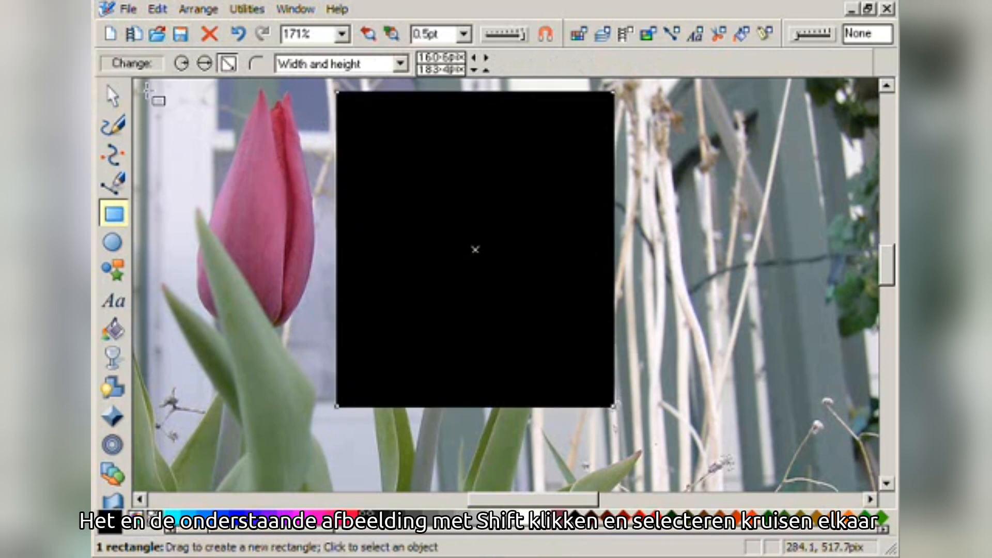
Crop the photo by intersecting it with the rectangle, then reposition the crop and enlarge it to about 197 by 225 pix
{"action": "left_click", "coordinate": [113, 97]}
{"action": "left_click", "coordinate": [262, 141], "text": "shift"}
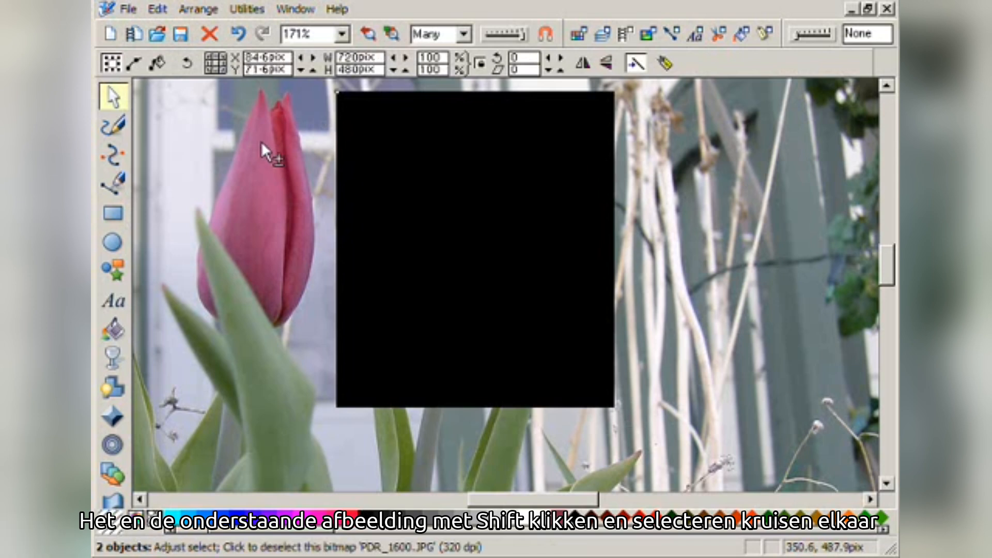
{"action": "left_click", "coordinate": [256, 11]}
{"action": "mouse_move", "coordinate": [208, 11]}
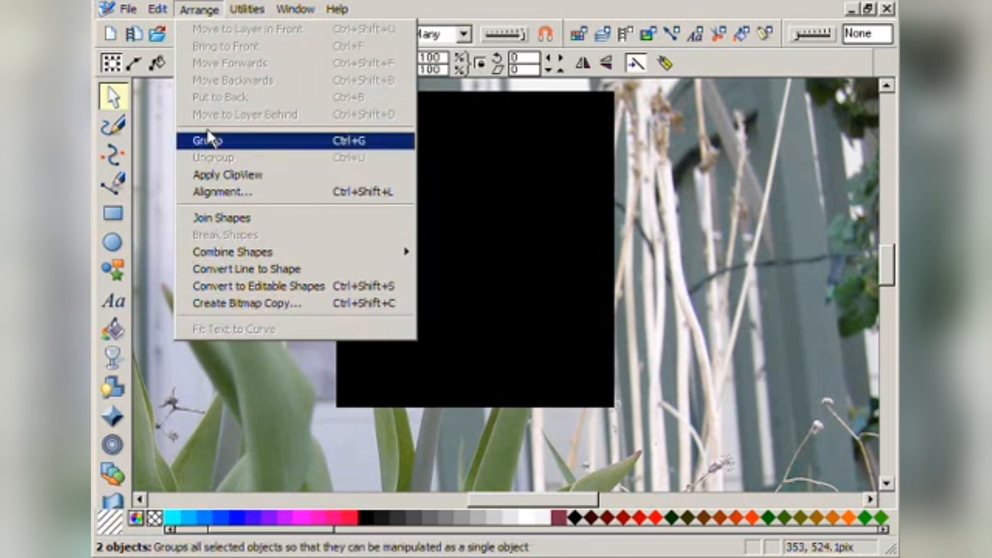
{"action": "mouse_move", "coordinate": [258, 251]}
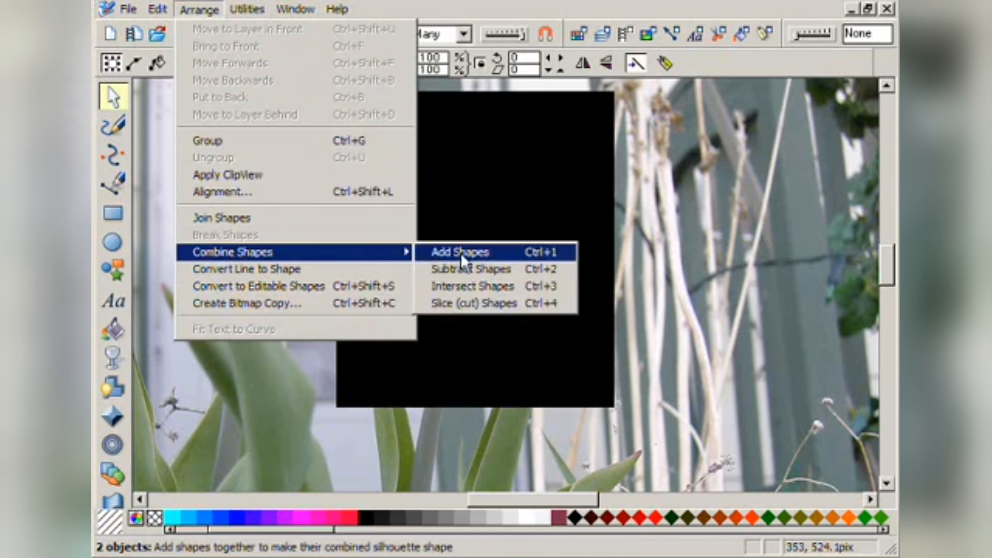
{"action": "left_click", "coordinate": [464, 287]}
{"action": "left_click_drag", "start_coordinate": [562, 221], "coordinate": [377, 227]}
{"action": "left_click_drag", "start_coordinate": [438, 426], "coordinate": [495, 482]}
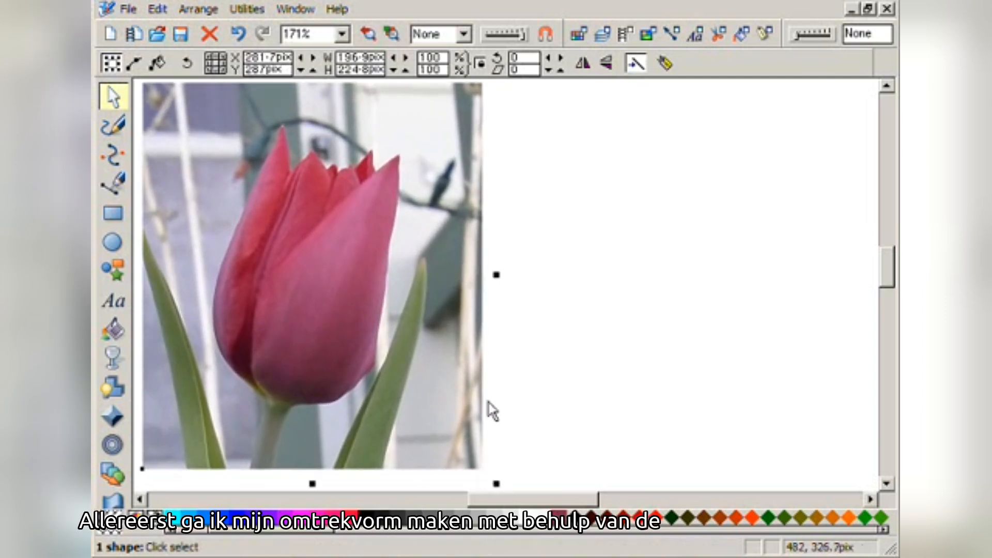
Trace the tulip's large front petal freehand as a closed shape about 87 by 143 pix
{"action": "left_click", "coordinate": [116, 127]}
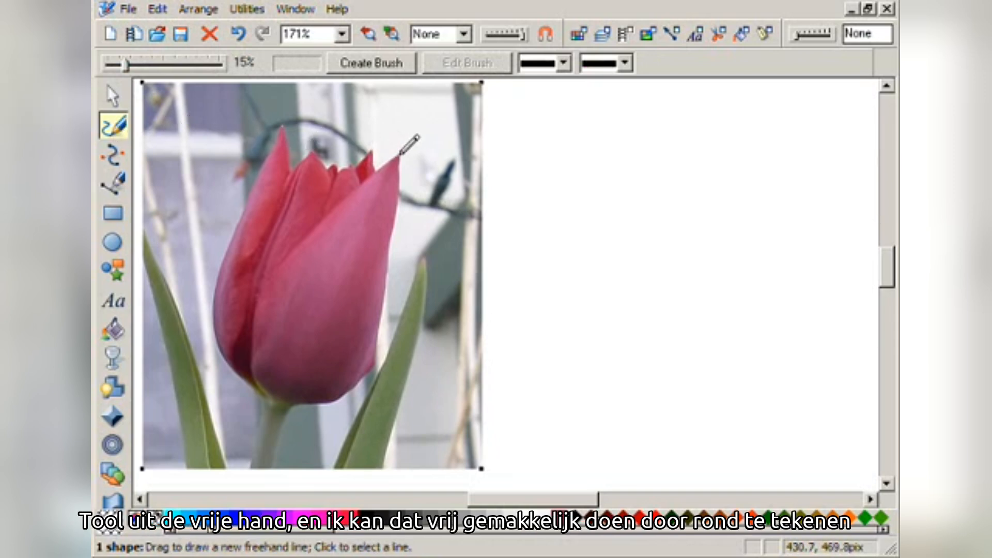
{"action": "left_click_drag", "start_coordinate": [399, 153], "coordinate": [280, 261]}
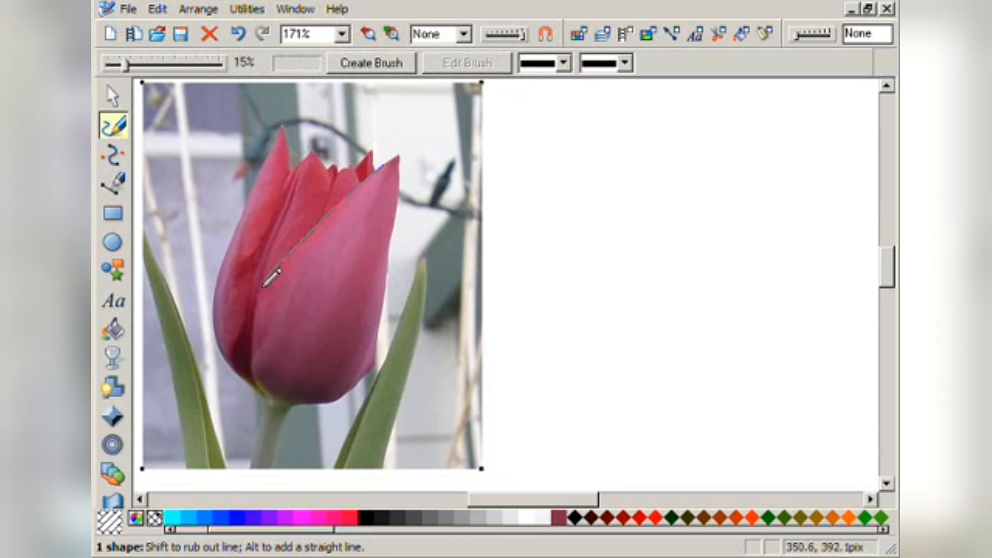
{"action": "left_click_drag", "start_coordinate": [254, 313], "coordinate": [254, 344]}
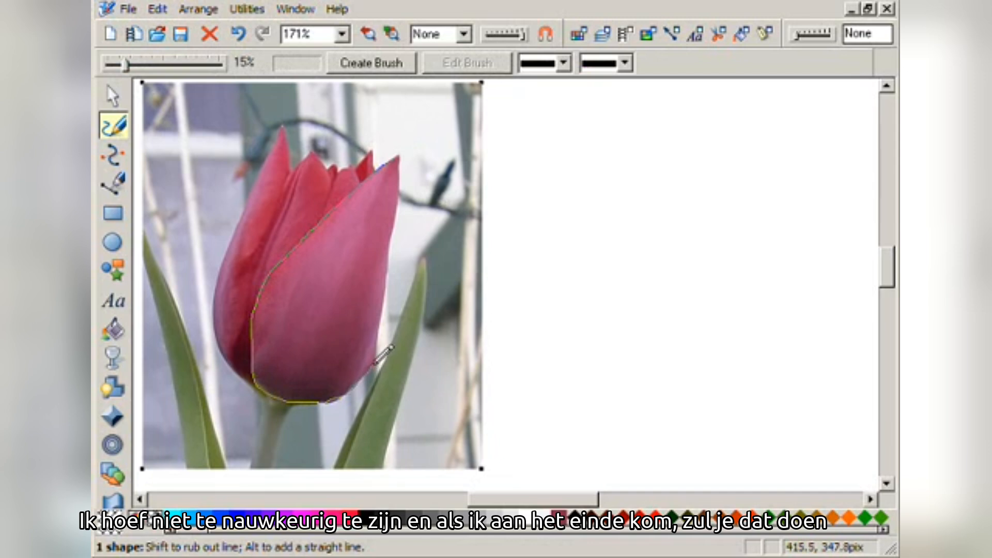
{"action": "left_click_drag", "start_coordinate": [388, 267], "coordinate": [395, 232]}
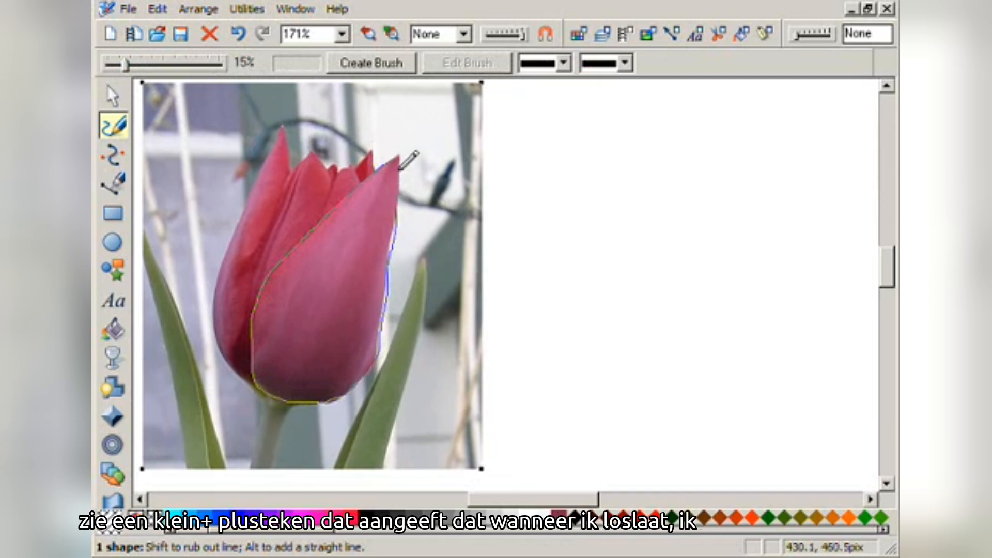
{"action": "left_click_drag", "start_coordinate": [401, 158], "coordinate": [402, 155]}
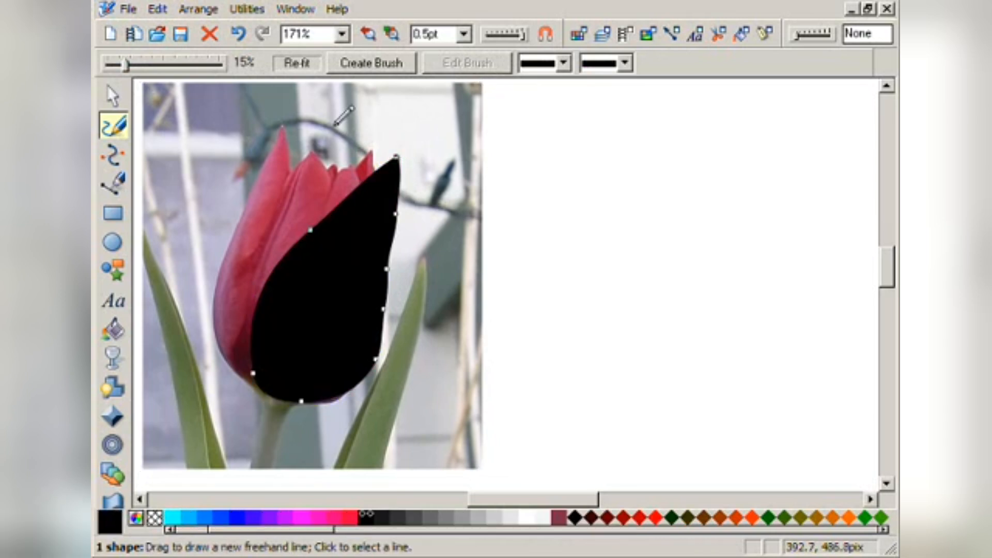
Move the traced petal shape off the tulip to the empty area just right of the photo
{"action": "left_click", "coordinate": [112, 96]}
{"action": "left_click_drag", "start_coordinate": [349, 229], "coordinate": [570, 219]}
{"action": "left_click_drag", "start_coordinate": [670, 237], "coordinate": [608, 231]}
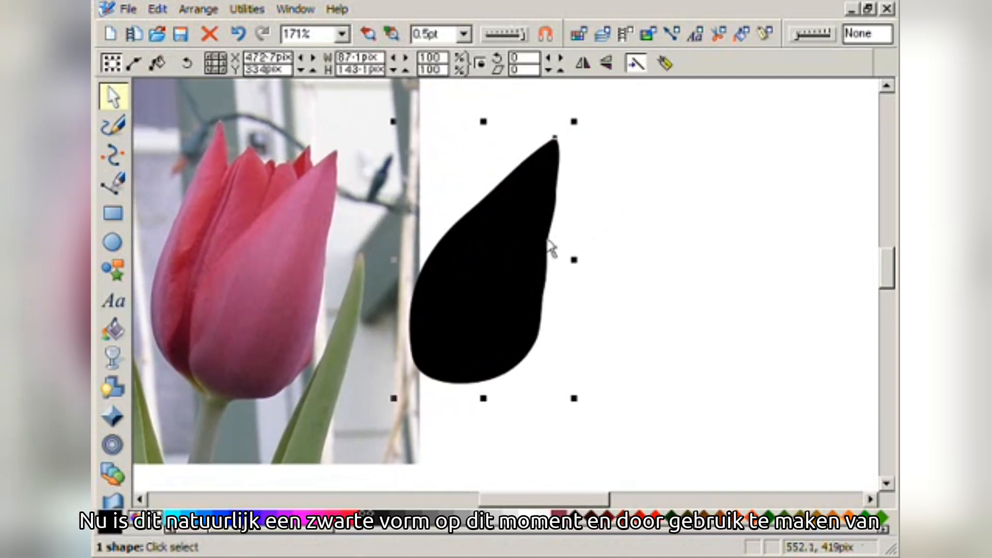
Fill the petal shape with a mid purple-pink sampled from the photo, move it clear of the photo and remove its outline
{"action": "left_click", "coordinate": [146, 531]}
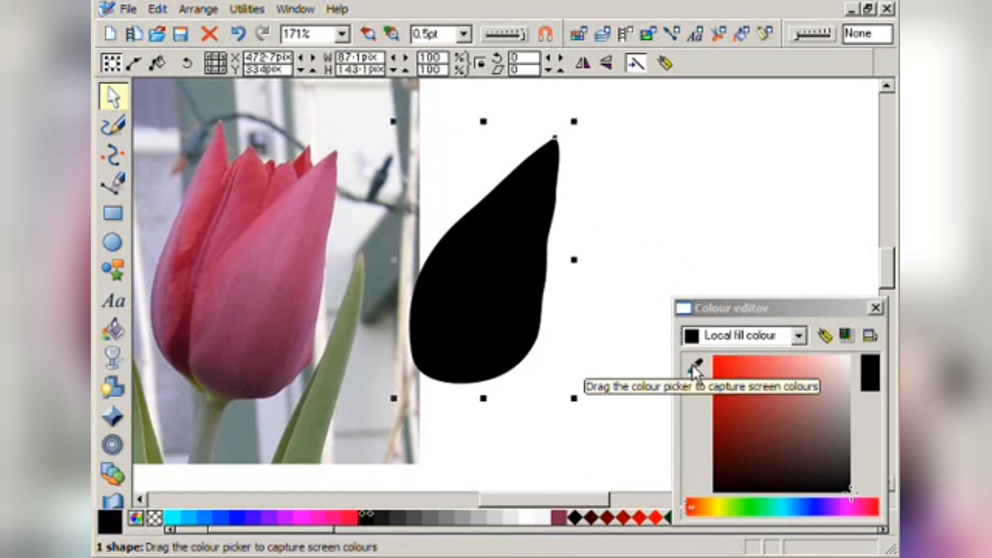
{"action": "left_click_drag", "start_coordinate": [694, 367], "coordinate": [584, 406]}
{"action": "left_click_drag", "start_coordinate": [448, 419], "coordinate": [283, 285]}
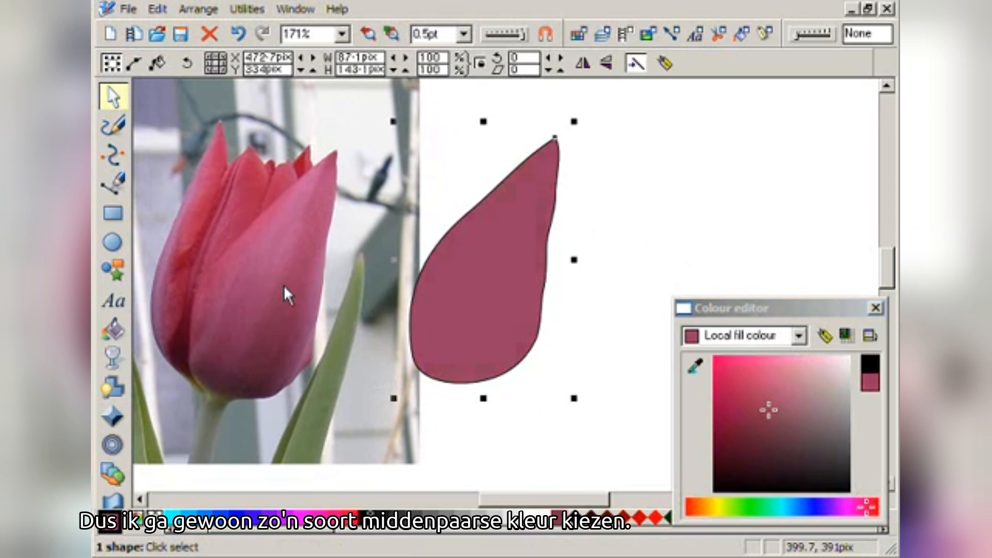
{"action": "left_click_drag", "start_coordinate": [458, 284], "coordinate": [507, 283]}
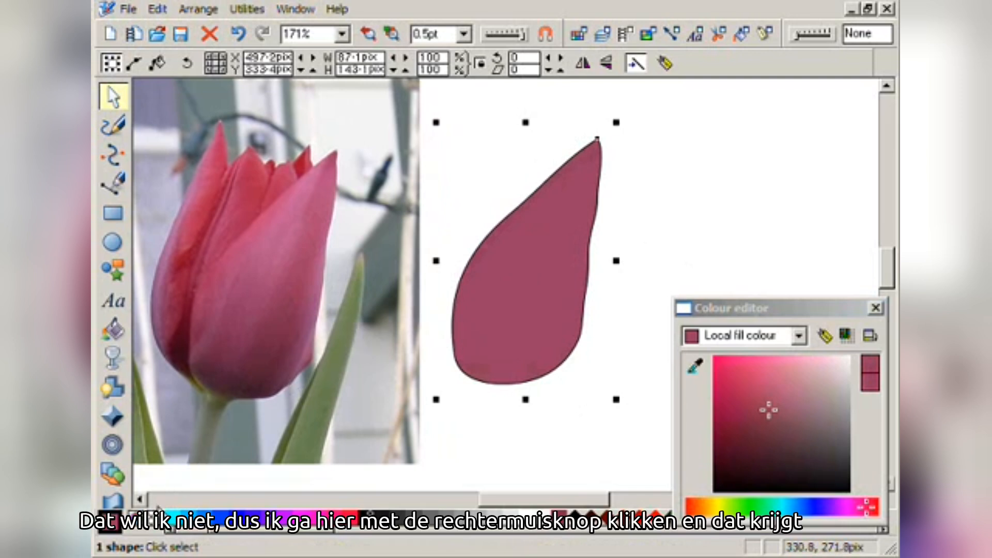
{"action": "right_click", "coordinate": [108, 522]}
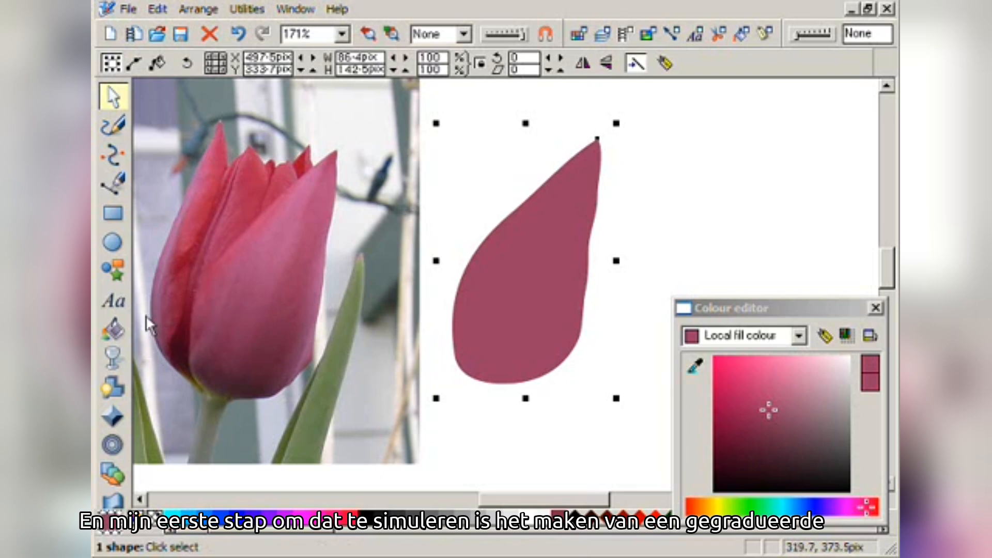
Apply a linear graduated fill diagonally across the petal, with a reddish start colour sampled from the photographed petal's upper left edge
{"action": "left_click", "coordinate": [119, 337]}
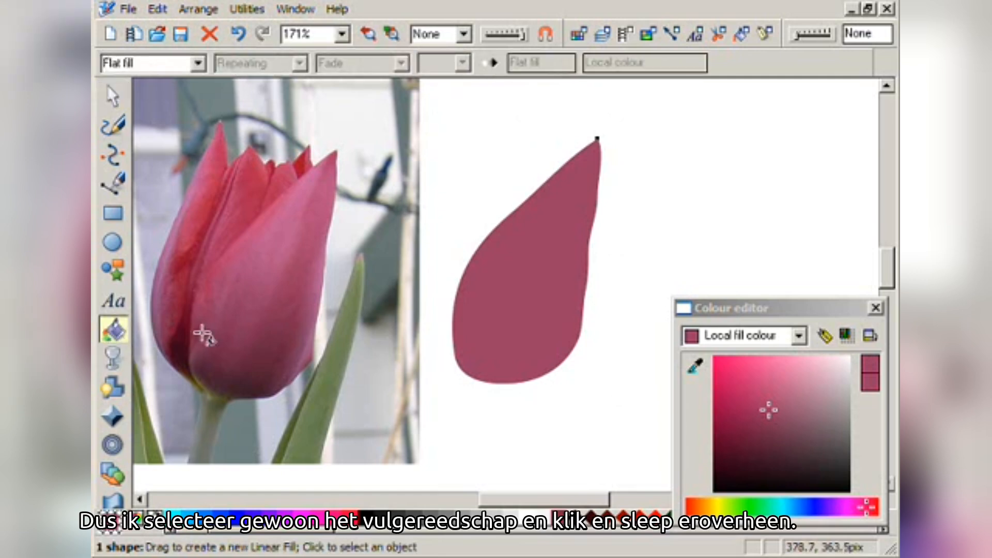
{"action": "left_click_drag", "start_coordinate": [459, 267], "coordinate": [595, 325]}
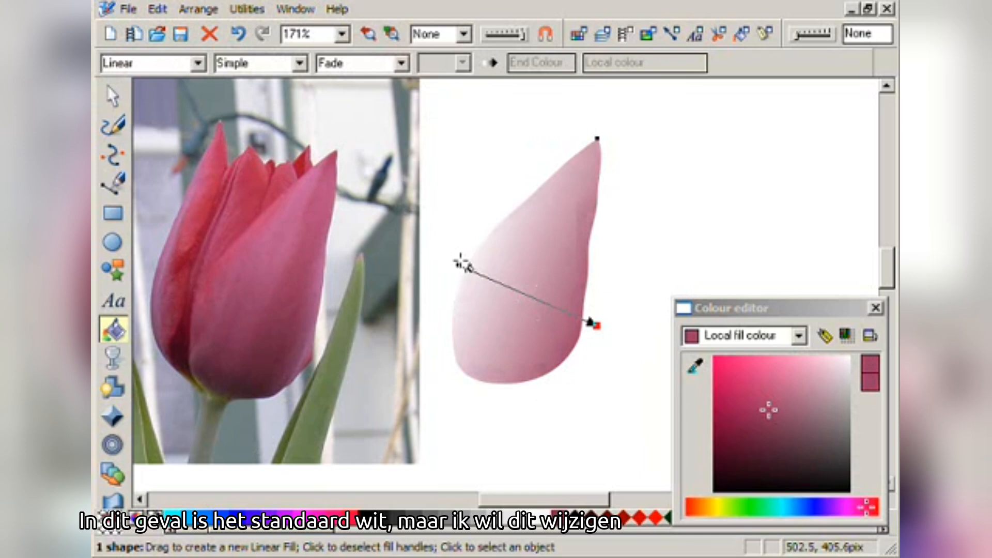
{"action": "left_click", "coordinate": [457, 264]}
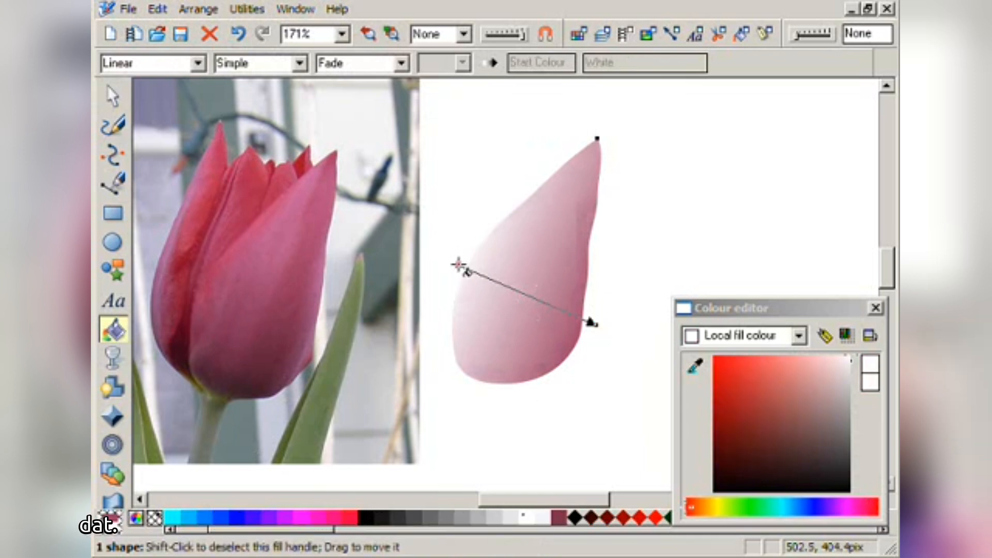
{"action": "mouse_move", "coordinate": [696, 368]}
{"action": "left_mouse_down"}
{"action": "mouse_move", "coordinate": [410, 388]}
{"action": "mouse_move", "coordinate": [303, 266]}
{"action": "mouse_move", "coordinate": [308, 224]}
{"action": "mouse_move", "coordinate": [235, 237]}
{"action": "mouse_move", "coordinate": [272, 204]}
{"action": "mouse_move", "coordinate": [255, 221]}
{"action": "left_mouse_up"}
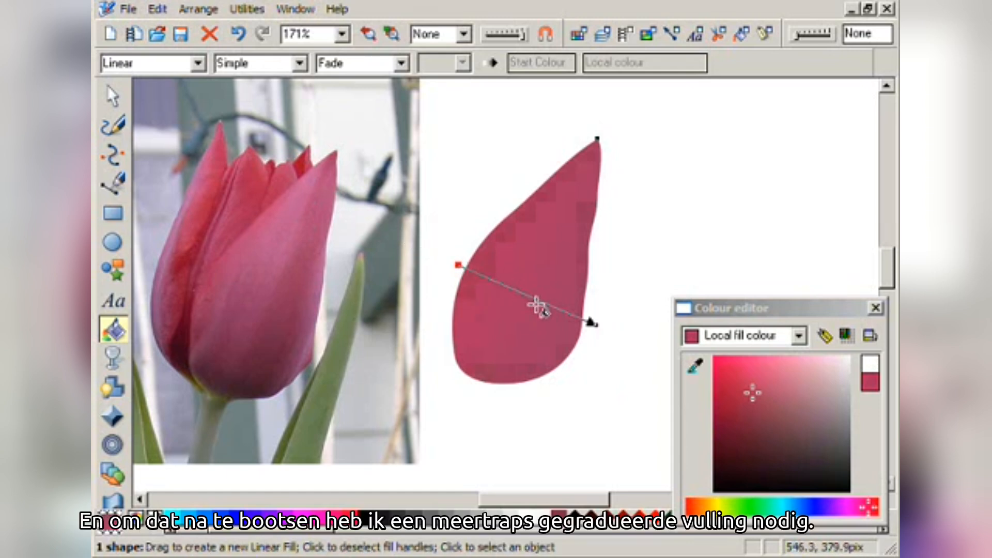
Add two intermediate colours to the petal's linear fill, a lighter pink and a darker purple sampled from the photo
{"action": "double_click", "coordinate": [499, 284]}
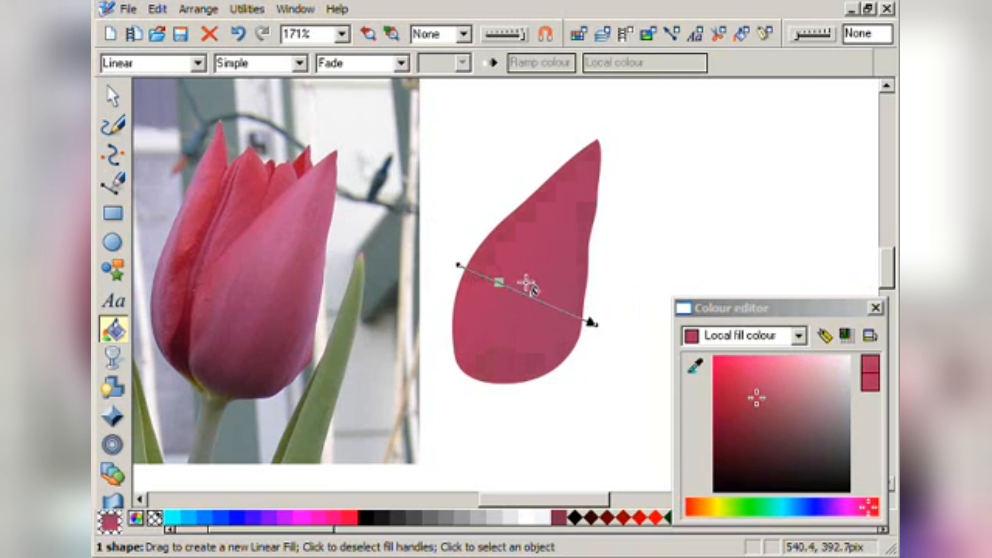
{"action": "mouse_move", "coordinate": [696, 370]}
{"action": "left_mouse_down"}
{"action": "mouse_move", "coordinate": [427, 317]}
{"action": "mouse_move", "coordinate": [314, 272]}
{"action": "mouse_move", "coordinate": [281, 253]}
{"action": "mouse_move", "coordinate": [276, 228]}
{"action": "mouse_move", "coordinate": [303, 195]}
{"action": "mouse_move", "coordinate": [295, 199]}
{"action": "left_mouse_up"}
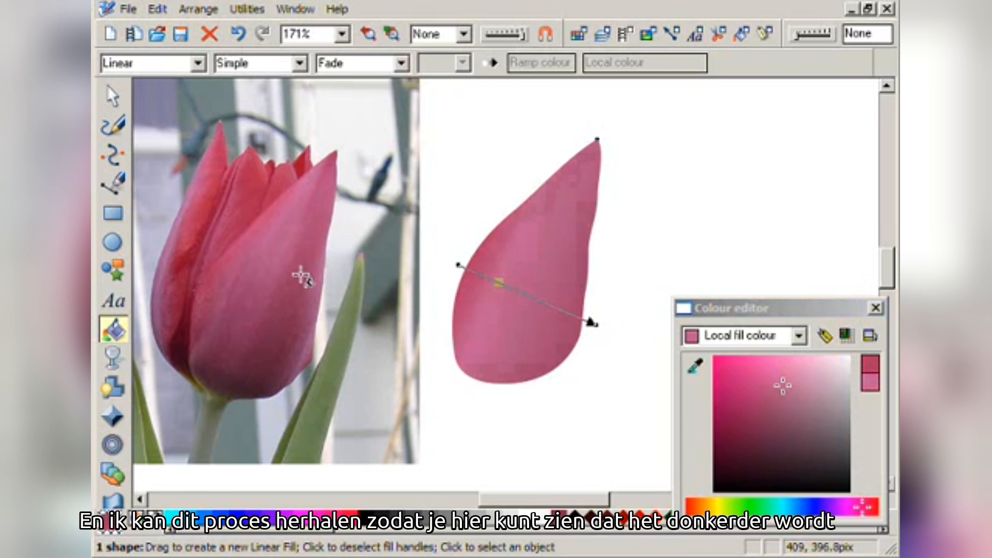
{"action": "double_click", "coordinate": [545, 303]}
{"action": "left_click_drag", "start_coordinate": [694, 366], "coordinate": [278, 324]}
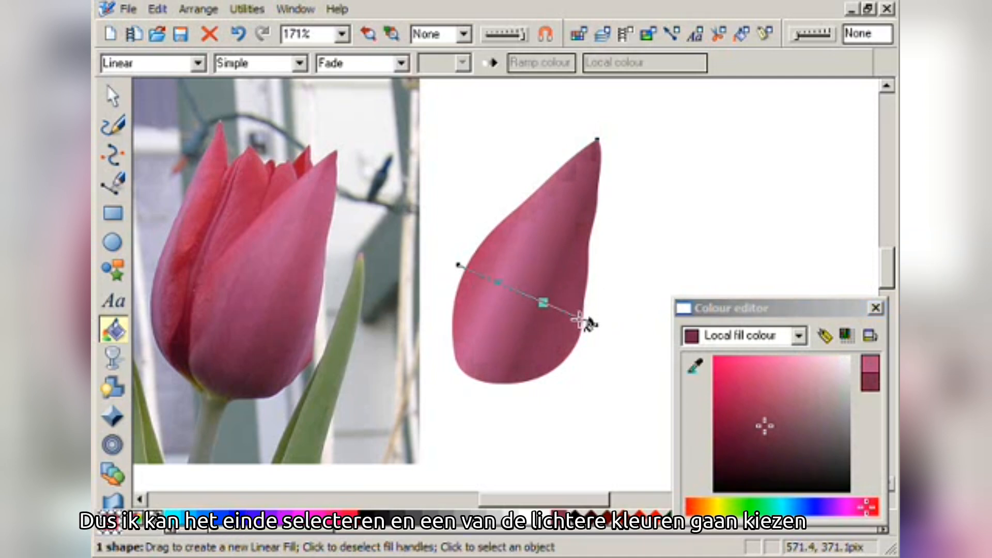
Set the fill's end colour to a shade sampled from the petal's right edge, lighten it to pink and fine-tune the fill direction
{"action": "left_click", "coordinate": [591, 323]}
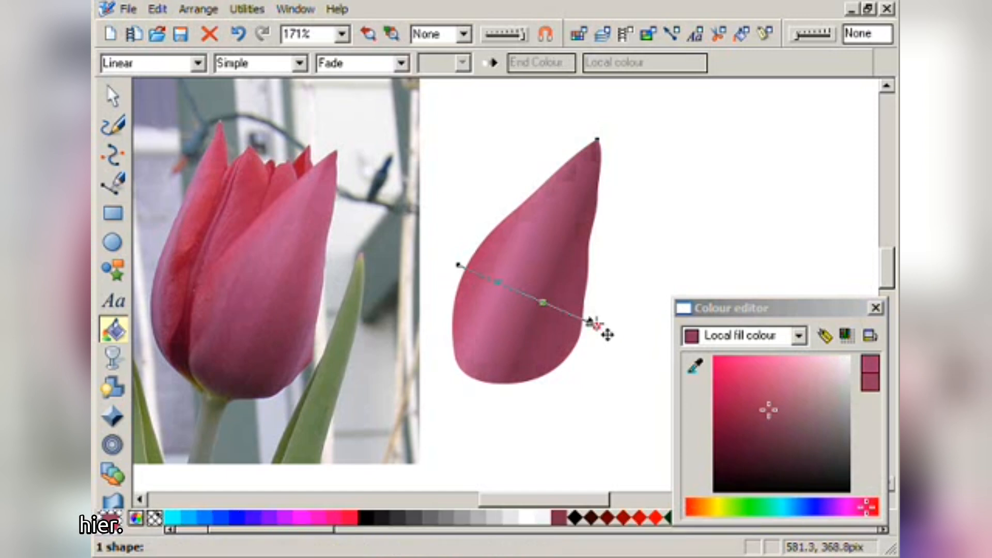
{"action": "left_click_drag", "start_coordinate": [695, 364], "coordinate": [309, 353]}
{"action": "left_click_drag", "start_coordinate": [320, 340], "coordinate": [323, 339]}
{"action": "left_click_drag", "start_coordinate": [783, 409], "coordinate": [795, 383]}
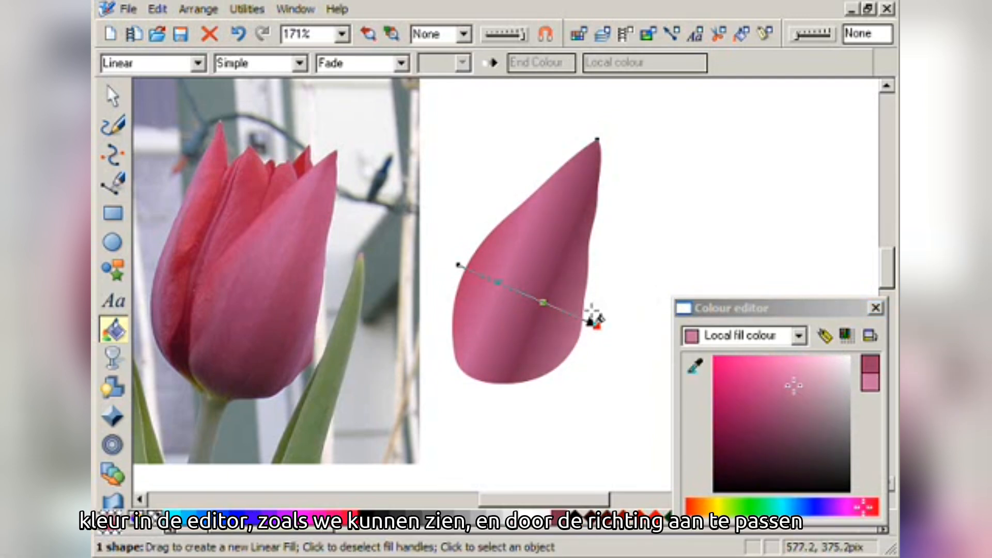
{"action": "mouse_move", "coordinate": [594, 323]}
{"action": "left_mouse_down"}
{"action": "mouse_move", "coordinate": [587, 347]}
{"action": "mouse_move", "coordinate": [603, 321]}
{"action": "mouse_move", "coordinate": [547, 297]}
{"action": "mouse_move", "coordinate": [602, 332]}
{"action": "mouse_move", "coordinate": [592, 322]}
{"action": "left_mouse_up"}
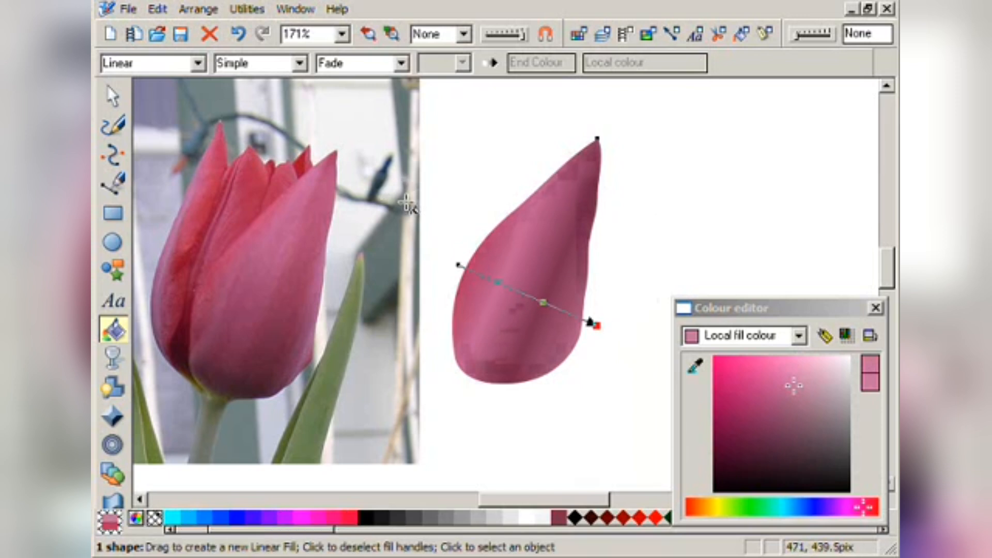
Clone the petal shape in place
{"action": "left_click", "coordinate": [113, 96]}
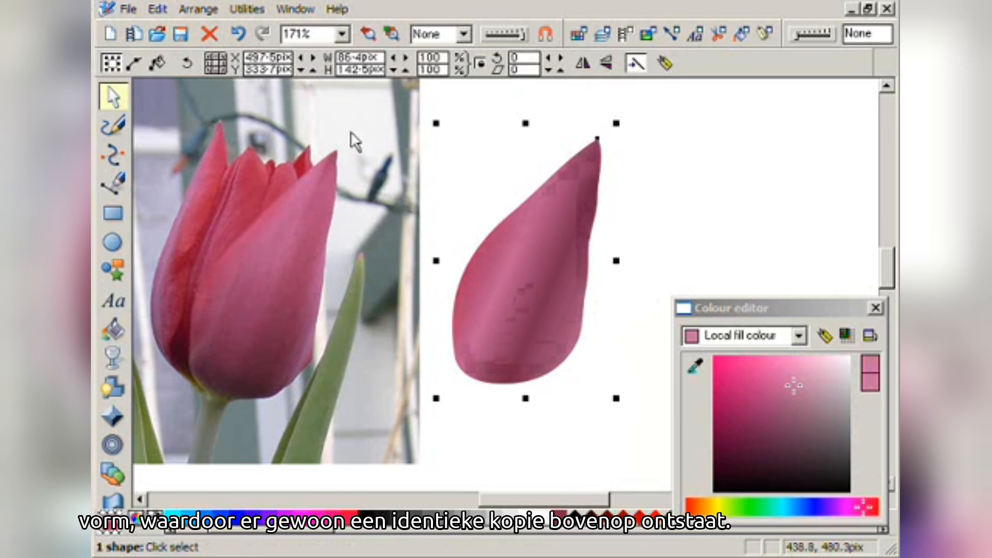
{"action": "left_click", "coordinate": [198, 9]}
{"action": "mouse_move", "coordinate": [164, 10]}
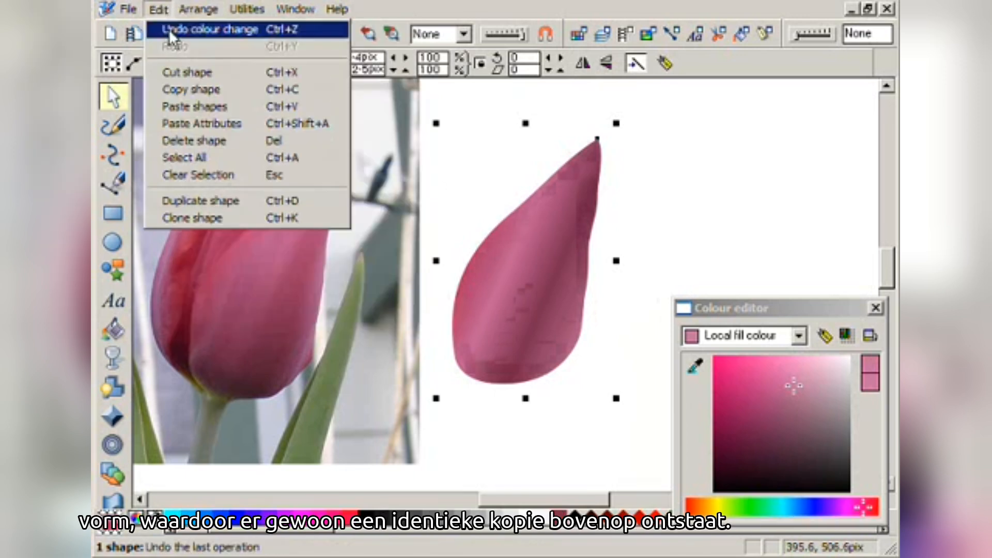
{"action": "left_click", "coordinate": [213, 216]}
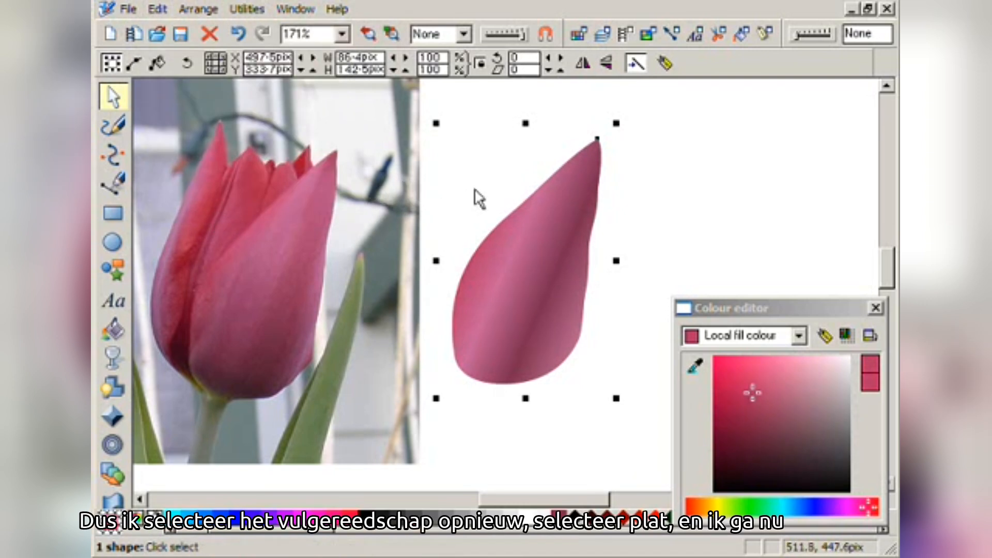
Give the cloned petal a flat fill with a red sampled from the photographed tulip, then brighten the red
{"action": "left_click", "coordinate": [113, 329]}
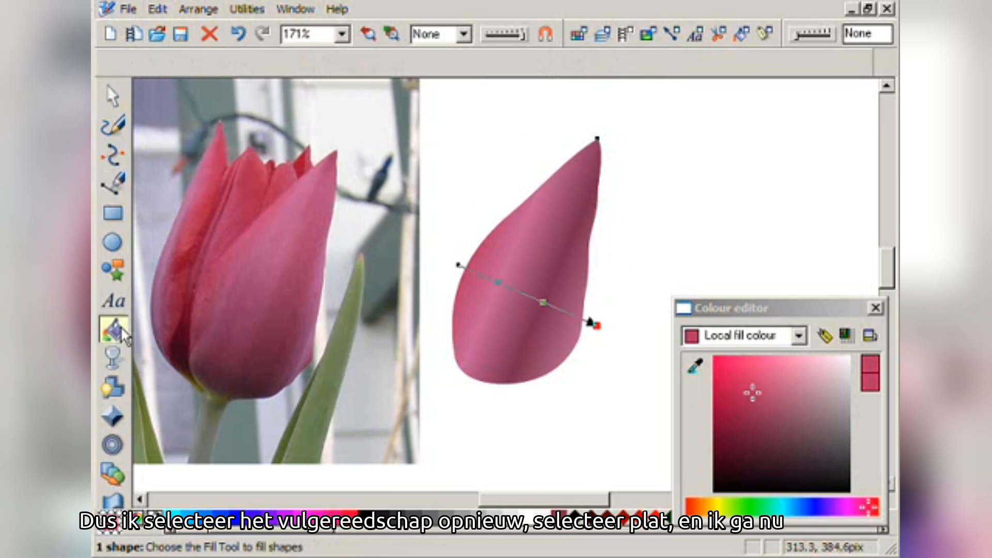
{"action": "left_click", "coordinate": [201, 64]}
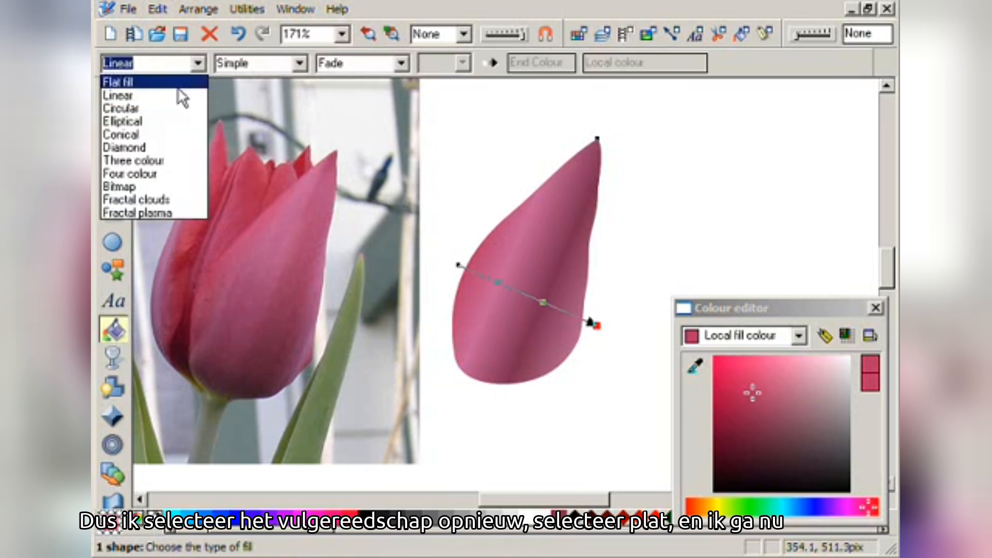
{"action": "left_click", "coordinate": [182, 84]}
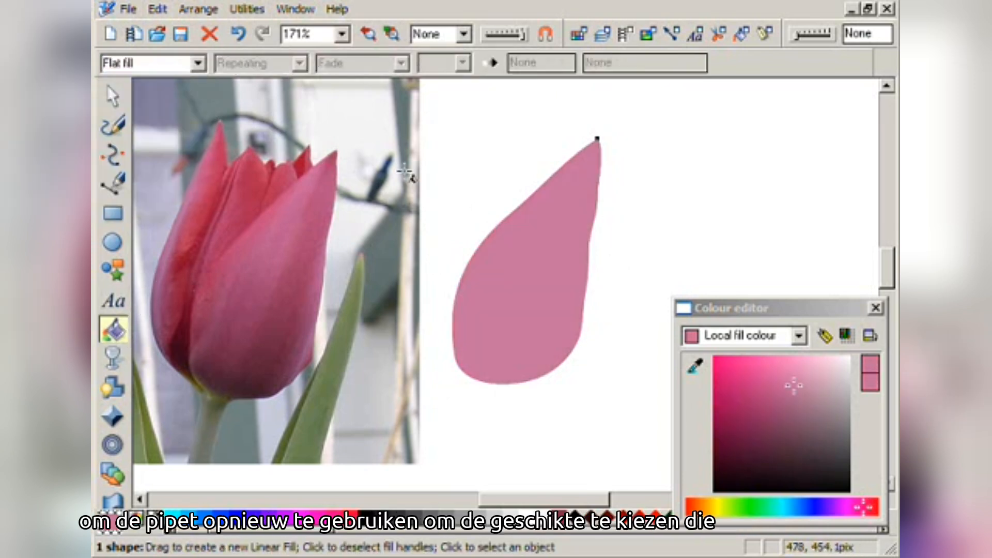
{"action": "left_click_drag", "start_coordinate": [698, 369], "coordinate": [253, 215]}
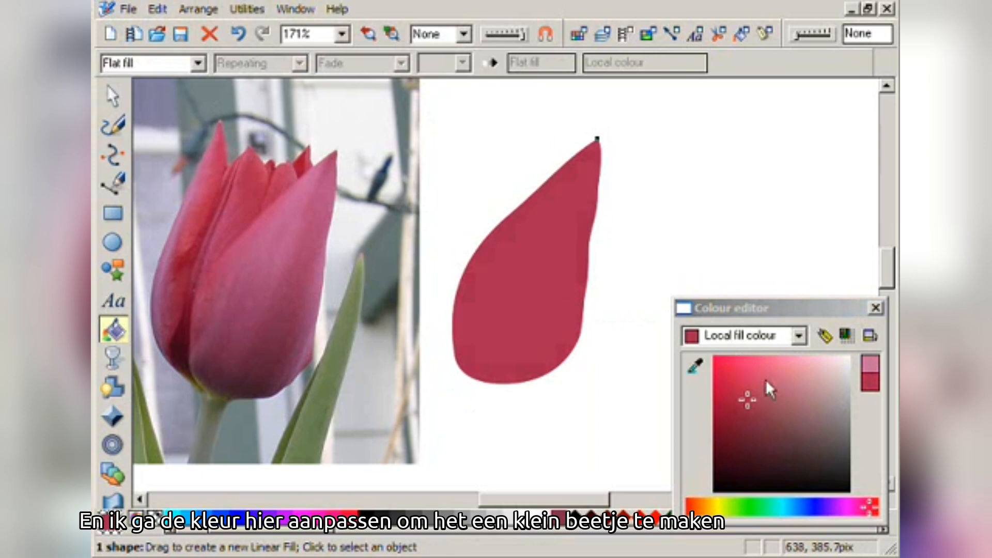
{"action": "left_click_drag", "start_coordinate": [746, 397], "coordinate": [737, 383]}
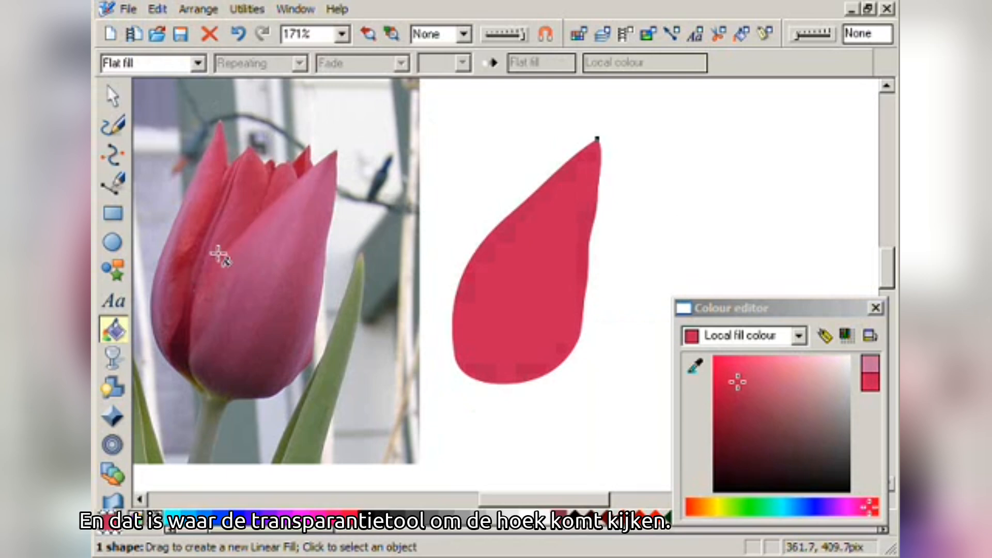
Apply an elliptical transparency to the red petal, centred on its upper left edge and stretched along that edge towards the tip
{"action": "left_click", "coordinate": [120, 360]}
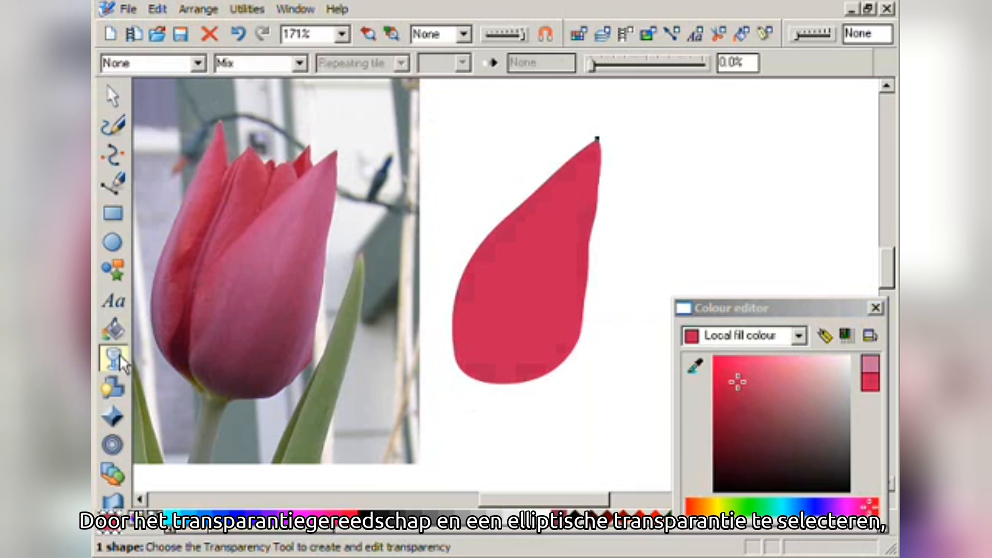
{"action": "left_click", "coordinate": [198, 64]}
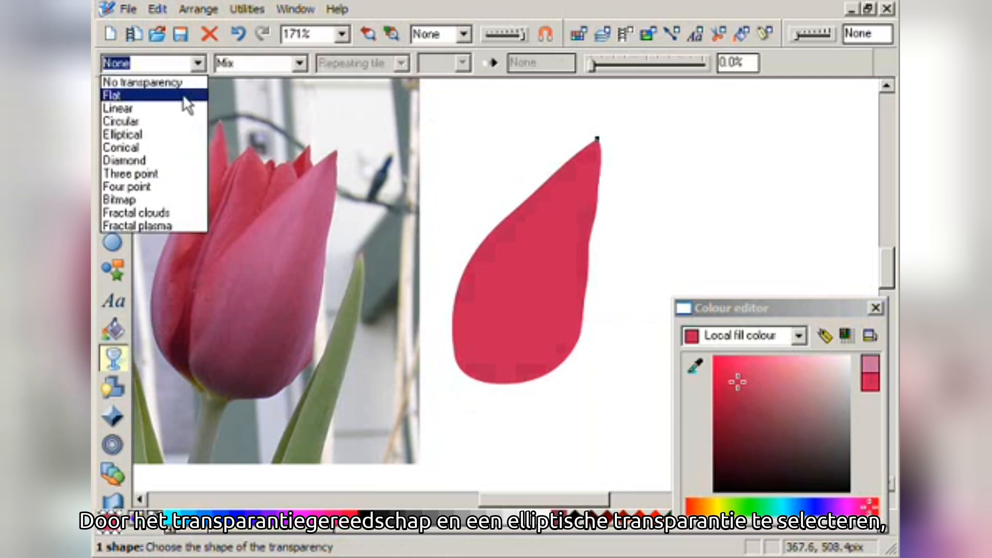
{"action": "left_click", "coordinate": [178, 136]}
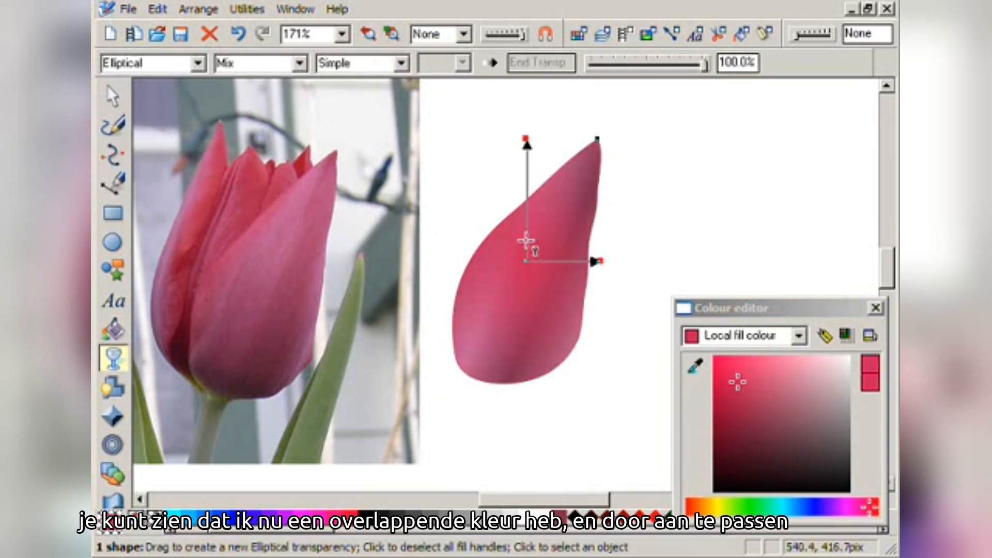
{"action": "left_click_drag", "start_coordinate": [536, 272], "coordinate": [483, 262]}
{"action": "left_click_drag", "start_coordinate": [472, 129], "coordinate": [580, 150]}
{"action": "left_click_drag", "start_coordinate": [528, 303], "coordinate": [472, 253]}
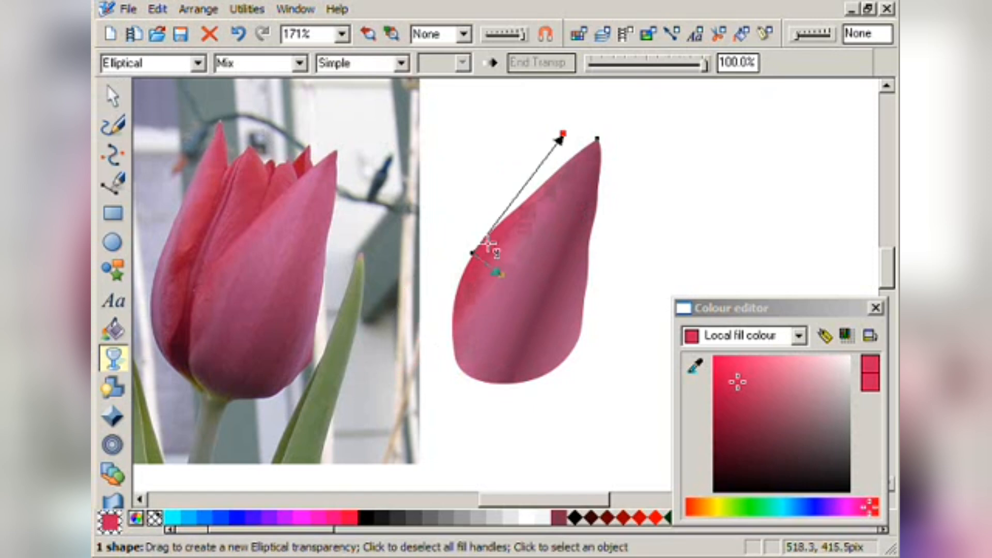
{"action": "left_click_drag", "start_coordinate": [563, 131], "coordinate": [591, 144]}
{"action": "left_click_drag", "start_coordinate": [480, 259], "coordinate": [491, 237]}
{"action": "left_click_drag", "start_coordinate": [602, 135], "coordinate": [595, 131]}
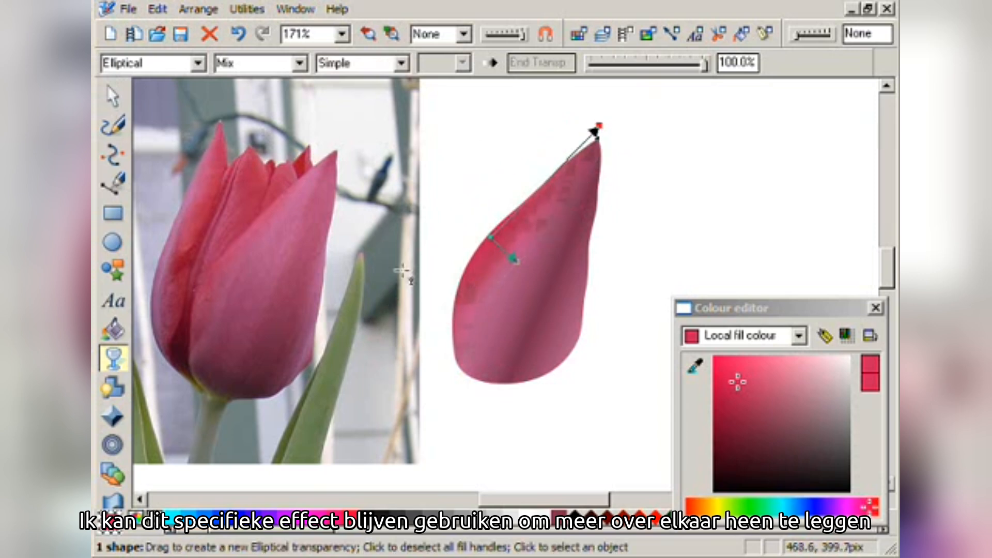
Clone the petal again and fill the clone with a dark purple sampled from the lower middle of the photographed petal
{"action": "left_click", "coordinate": [112, 97]}
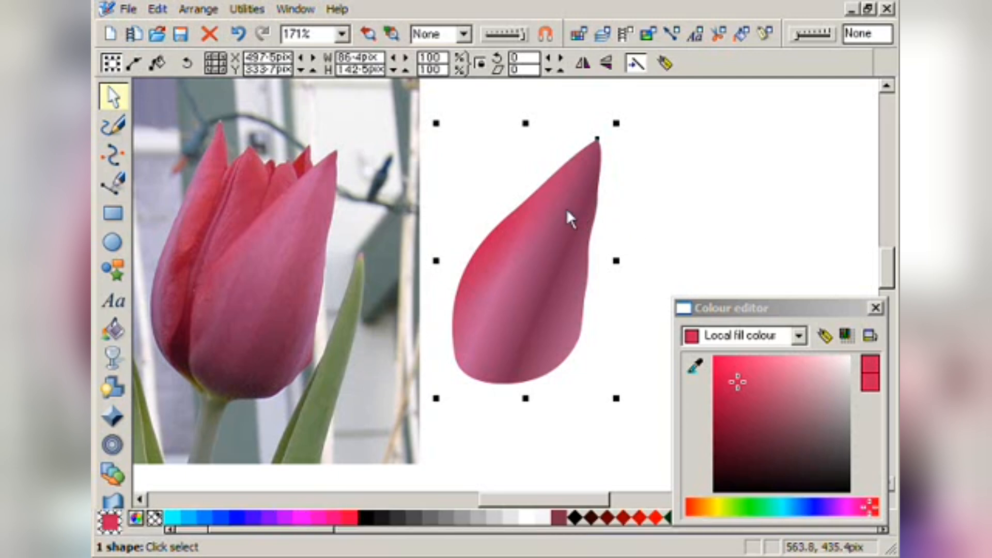
{"action": "left_click", "coordinate": [158, 10]}
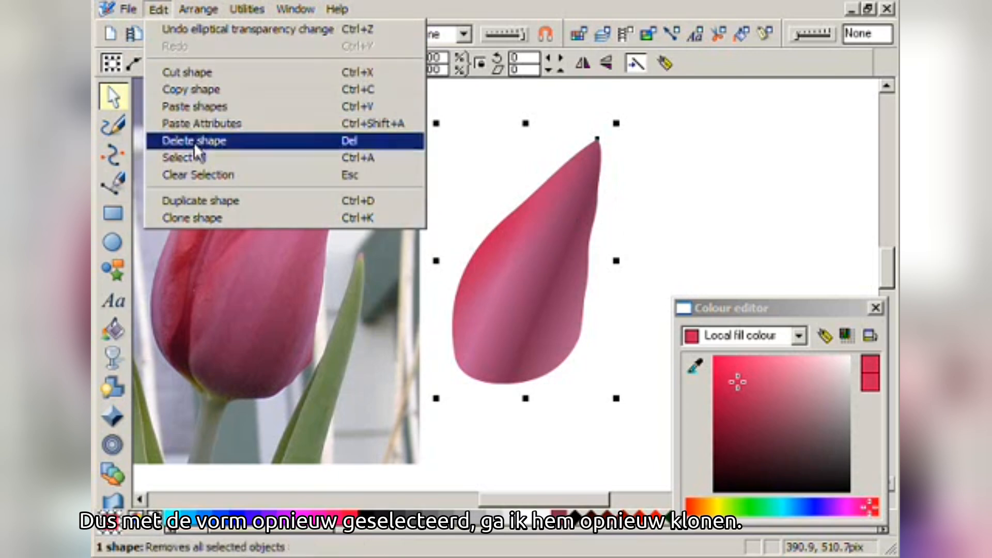
{"action": "left_click", "coordinate": [210, 219]}
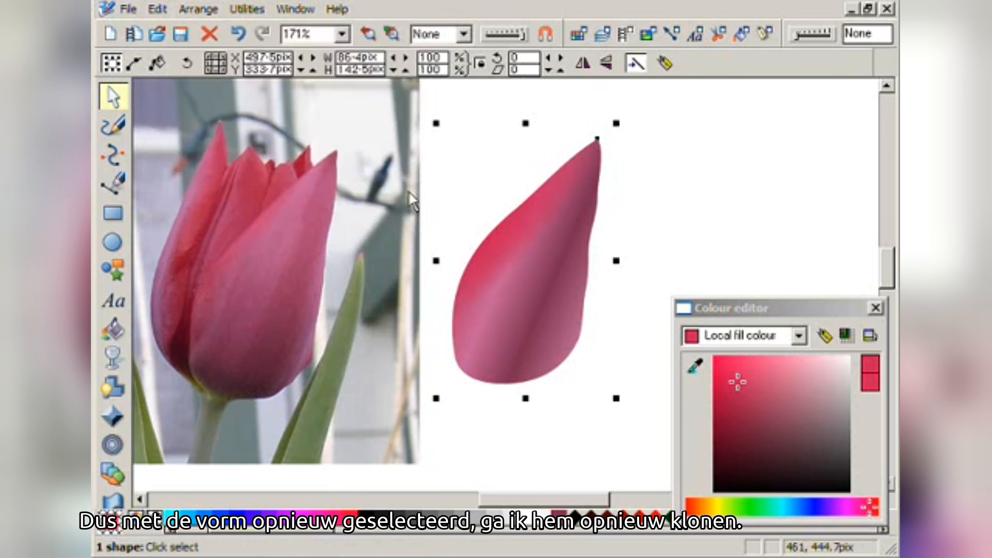
{"action": "left_click", "coordinate": [113, 329]}
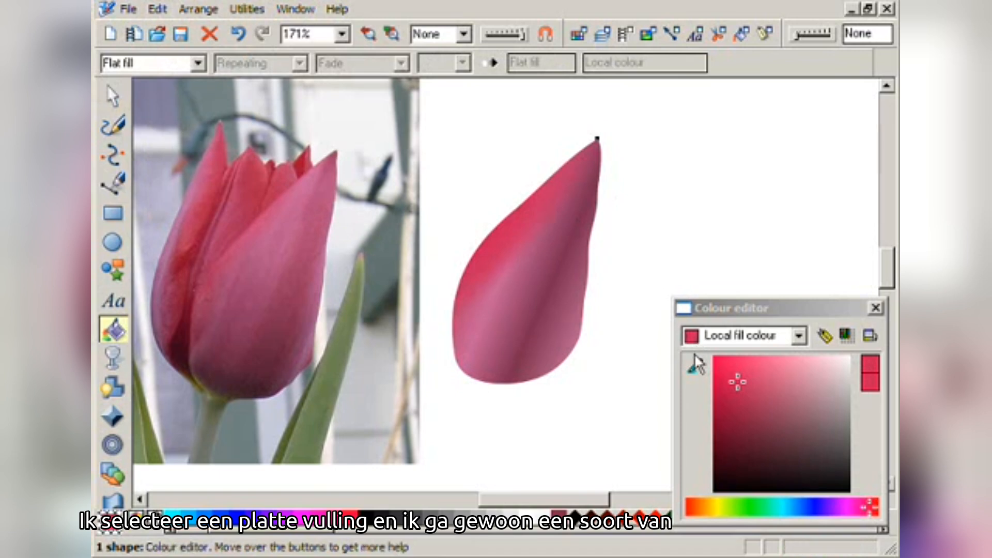
{"action": "left_click_drag", "start_coordinate": [696, 368], "coordinate": [265, 329]}
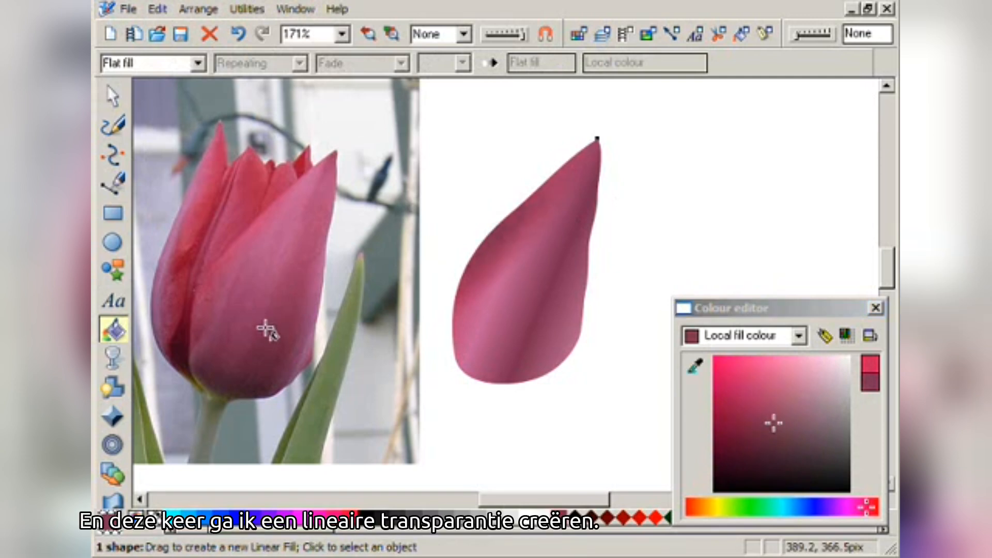
Change the clone's transparency to linear, running diagonally from the petal's base up to its upper middle
{"action": "left_click", "coordinate": [112, 356]}
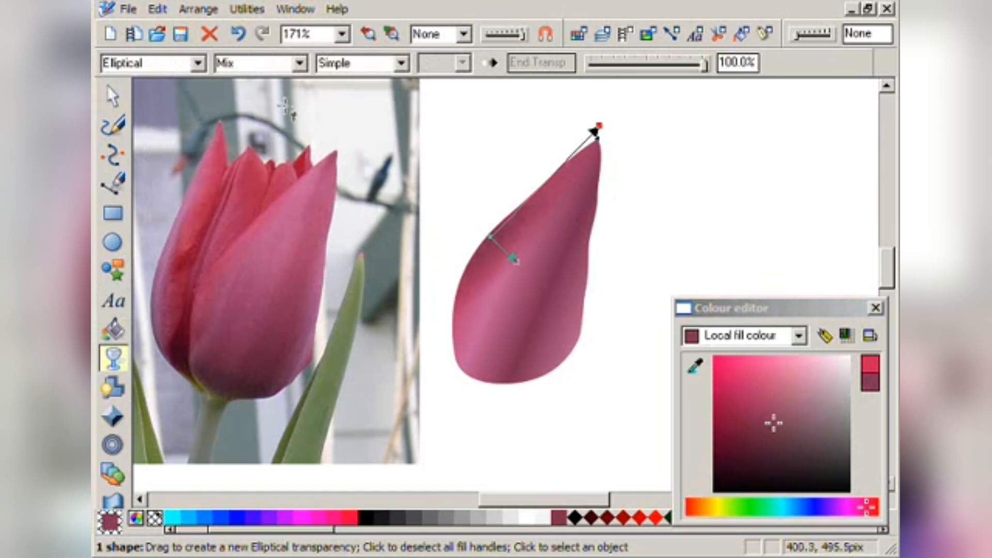
{"action": "left_click", "coordinate": [197, 64]}
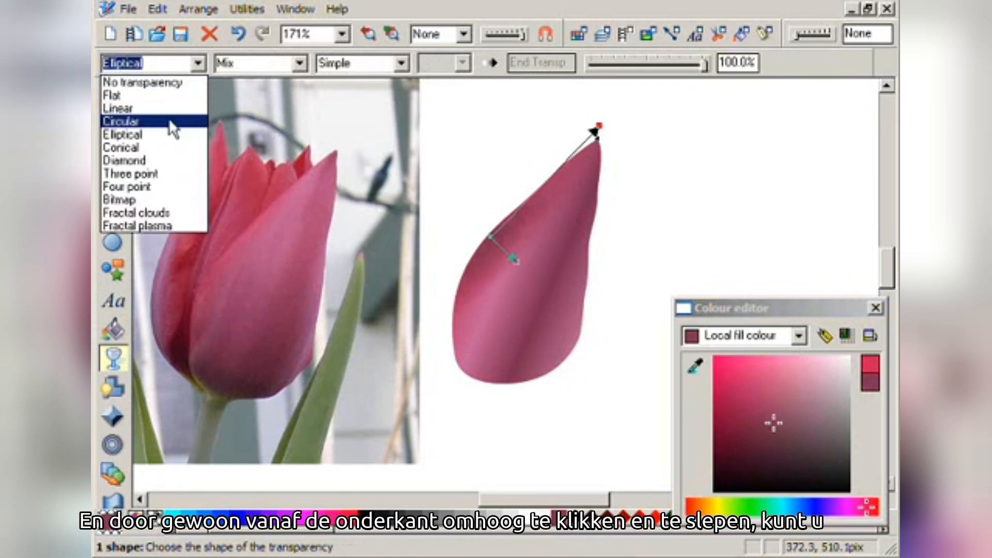
{"action": "left_click", "coordinate": [165, 108]}
{"action": "left_click_drag", "start_coordinate": [467, 402], "coordinate": [546, 240]}
{"action": "left_click_drag", "start_coordinate": [467, 399], "coordinate": [484, 377]}
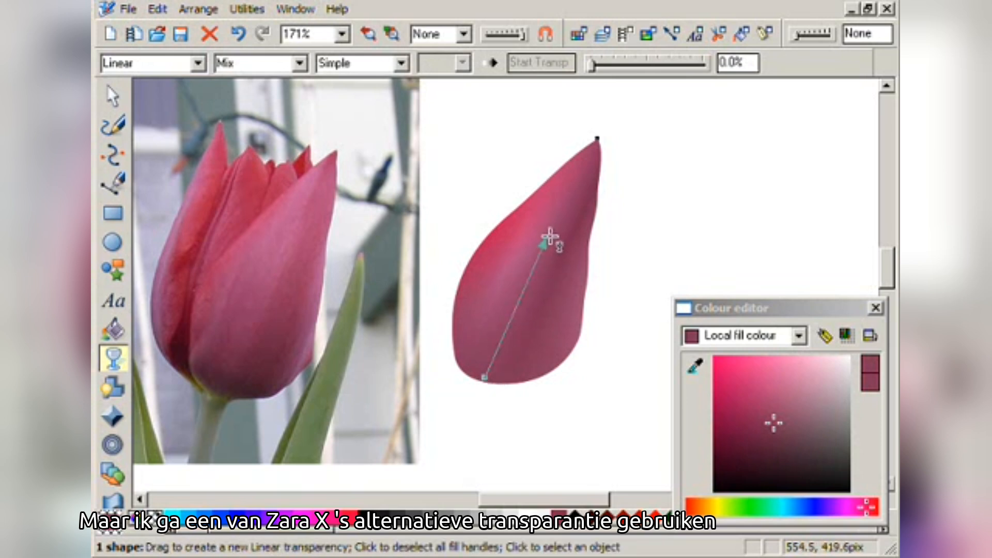
{"action": "left_click", "coordinate": [548, 238]}
{"action": "left_click_drag", "start_coordinate": [549, 239], "coordinate": [551, 249]}
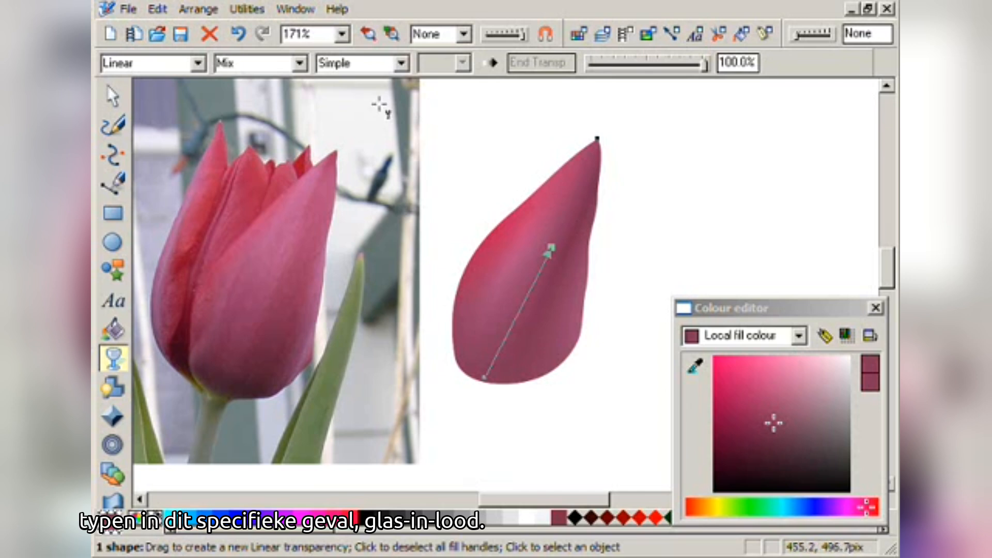
Set the linear transparency's type to Stained glass and shift its end point slightly up and to the left
{"action": "left_click", "coordinate": [301, 63]}
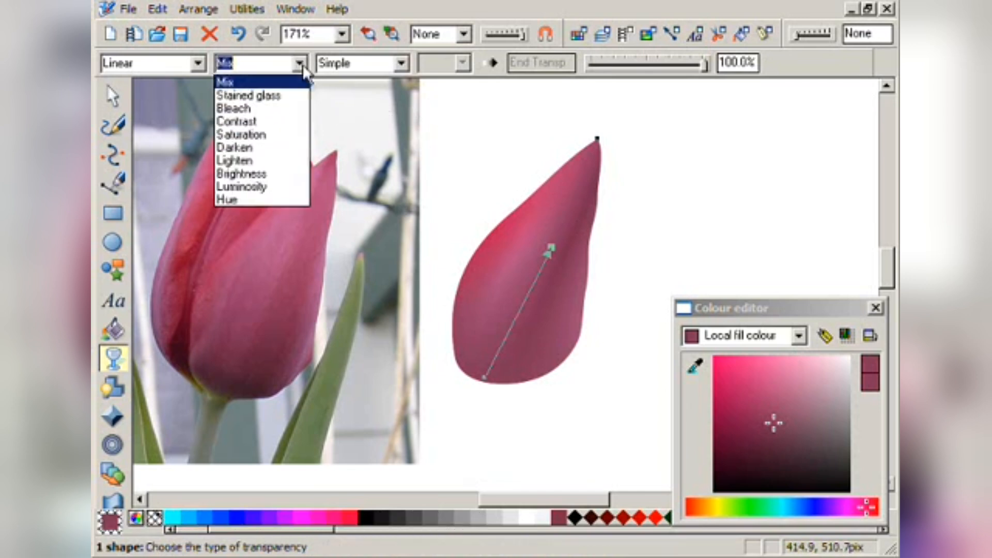
{"action": "left_click", "coordinate": [289, 93]}
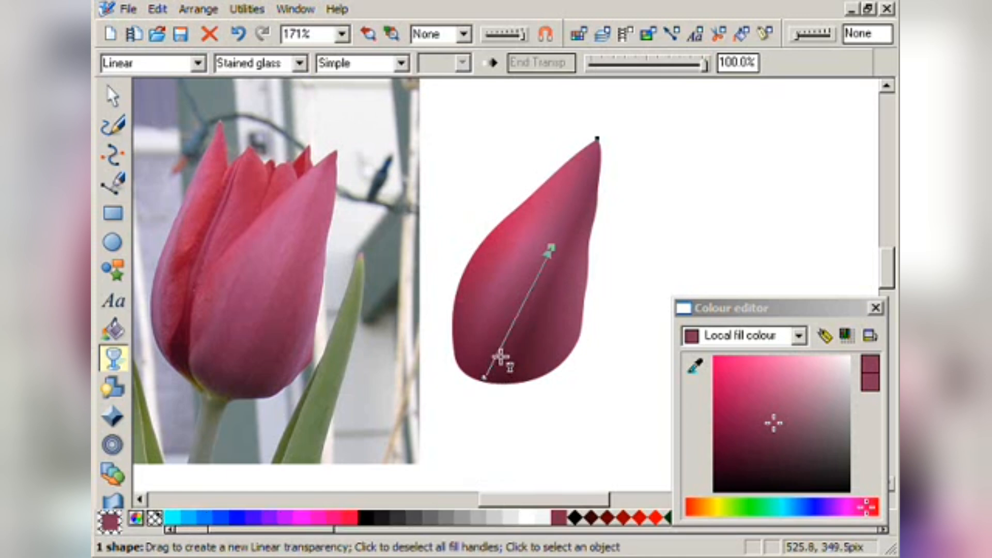
{"action": "left_click_drag", "start_coordinate": [564, 257], "coordinate": [541, 231]}
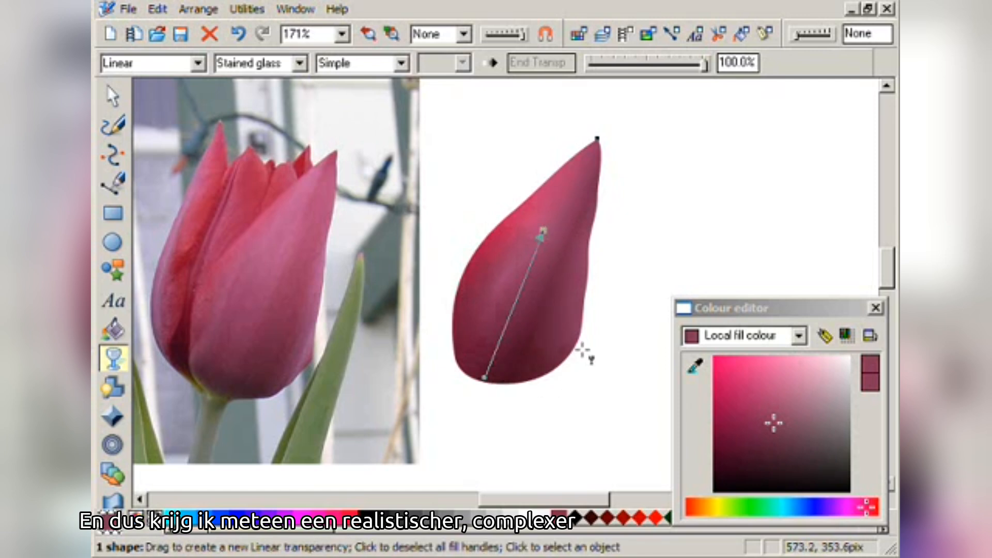
Clone the dark purple petal once more and remove the transparency from the new clone
{"action": "left_click", "coordinate": [113, 97]}
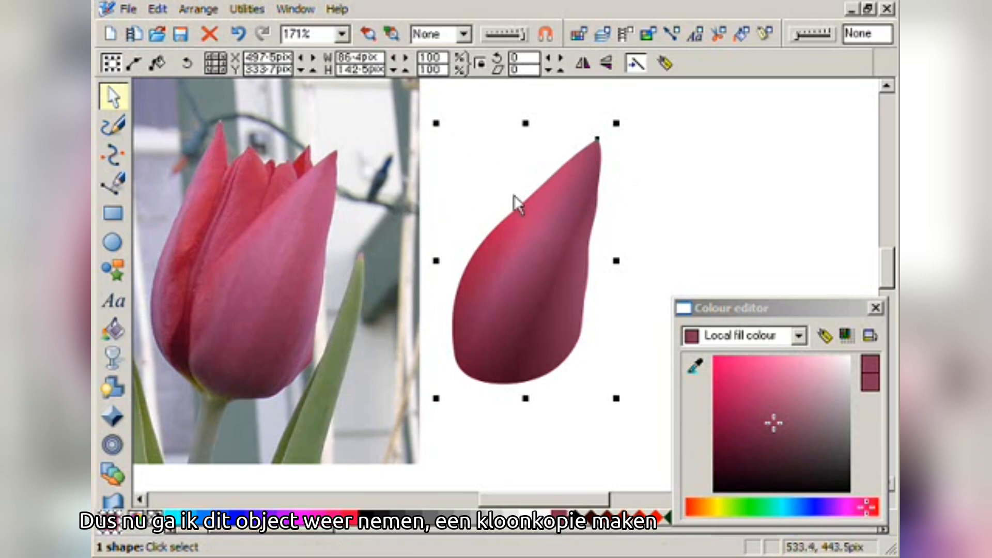
{"action": "left_click", "coordinate": [199, 9]}
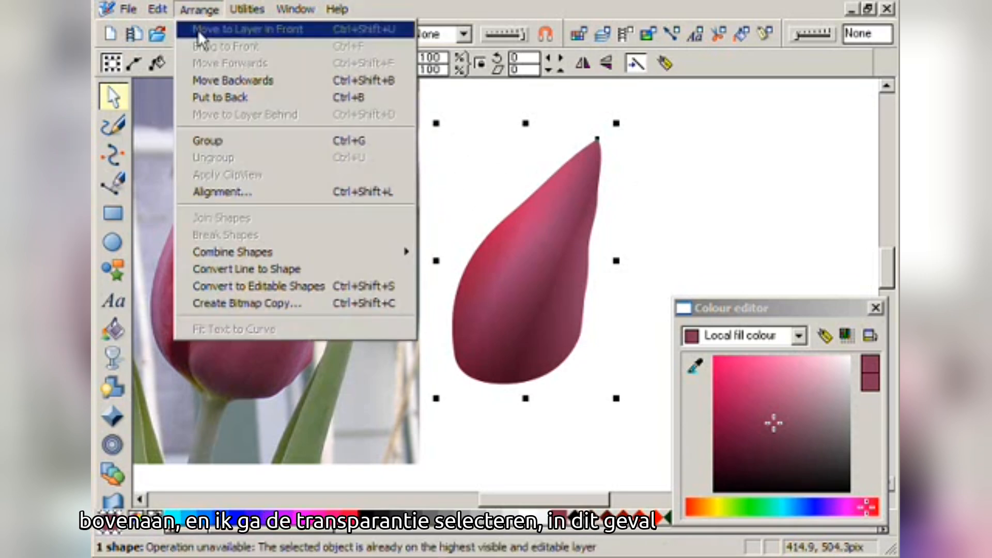
{"action": "mouse_move", "coordinate": [158, 9]}
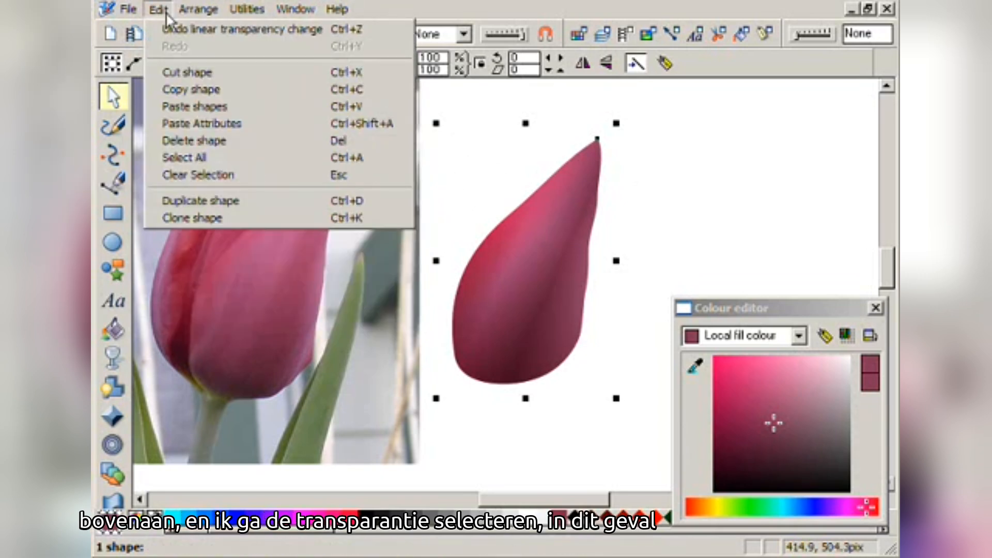
{"action": "left_click", "coordinate": [200, 215]}
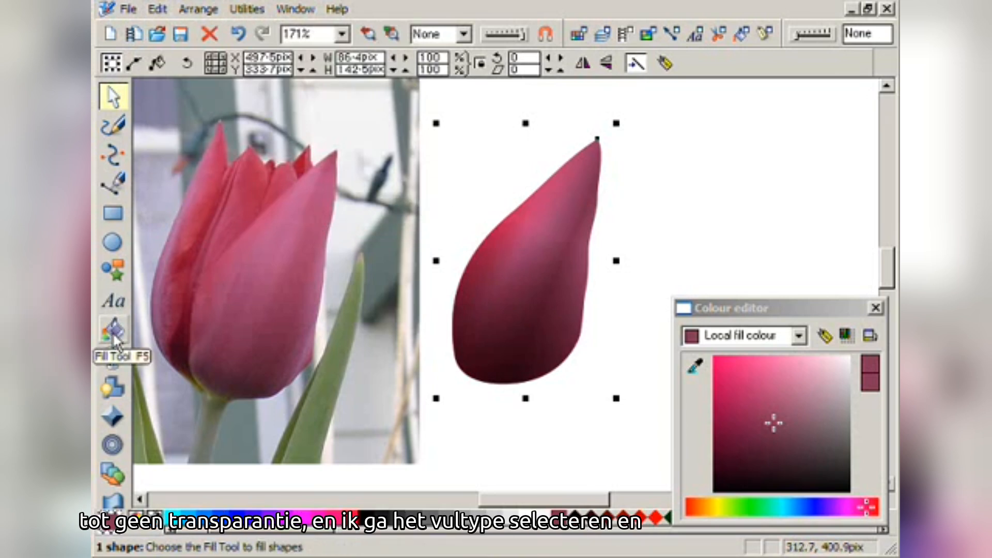
{"action": "left_click", "coordinate": [120, 354]}
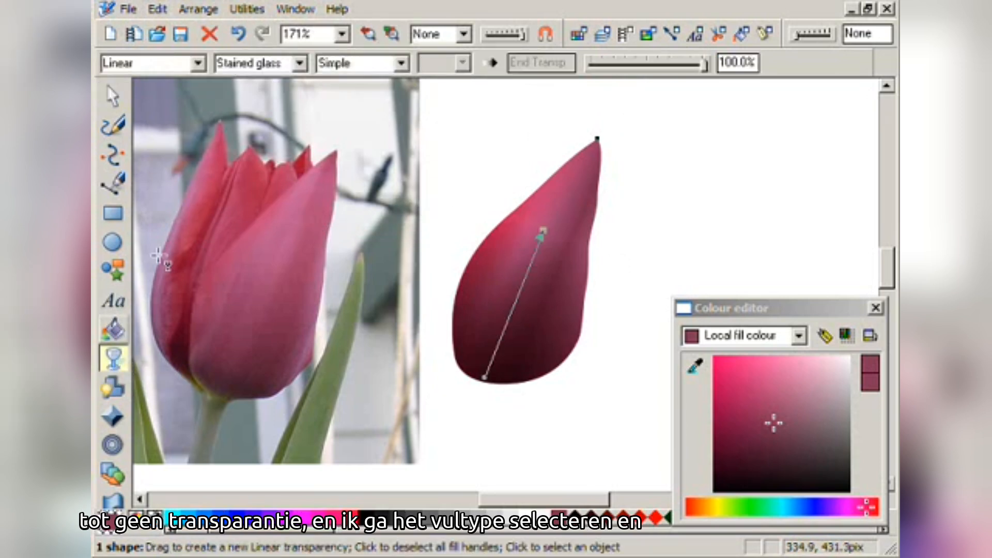
{"action": "left_click", "coordinate": [200, 66]}
{"action": "left_click", "coordinate": [189, 83]}
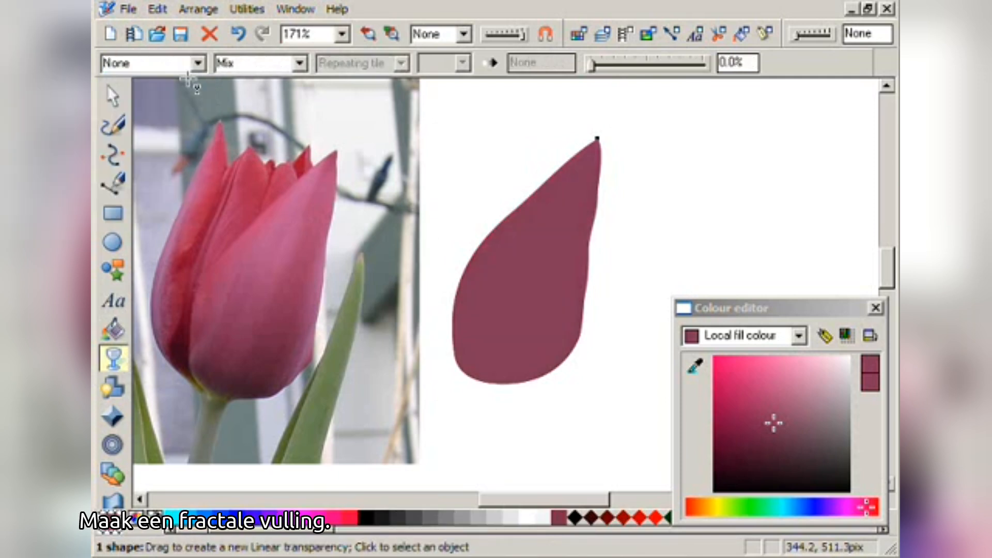
Apply a Fractal plasma fill to the clone, move its centre down and left, and stretch and rotate it along the petal
{"action": "left_click", "coordinate": [114, 329]}
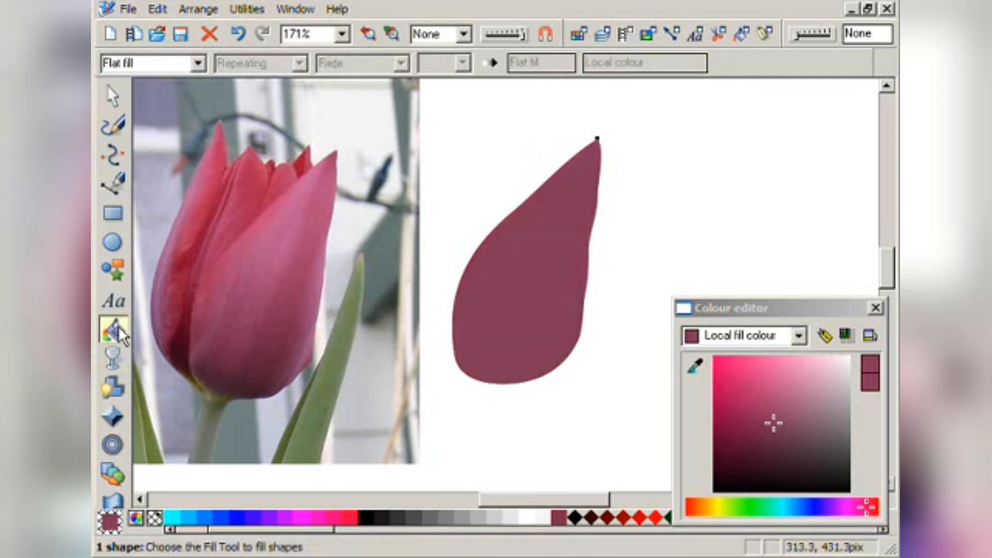
{"action": "left_click", "coordinate": [200, 64]}
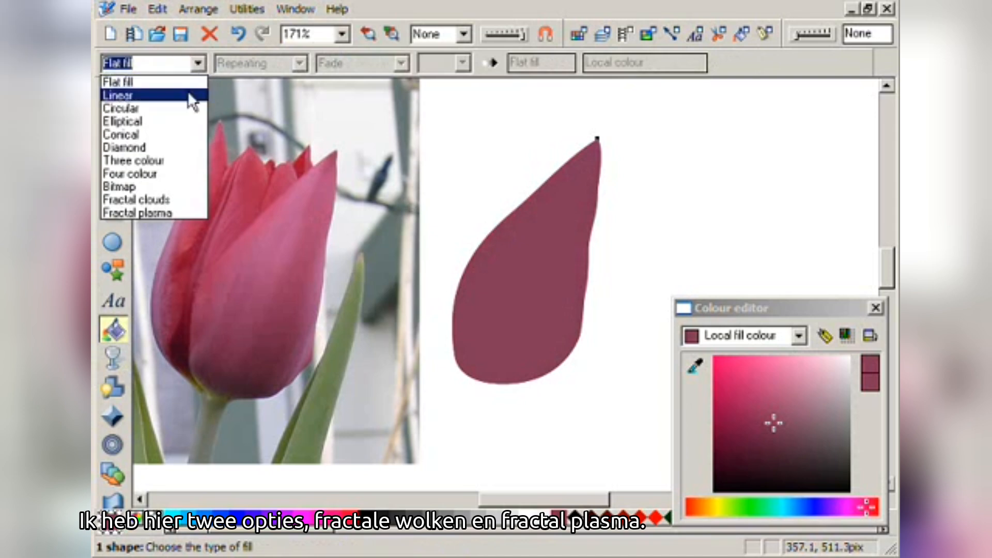
{"action": "left_click", "coordinate": [175, 213]}
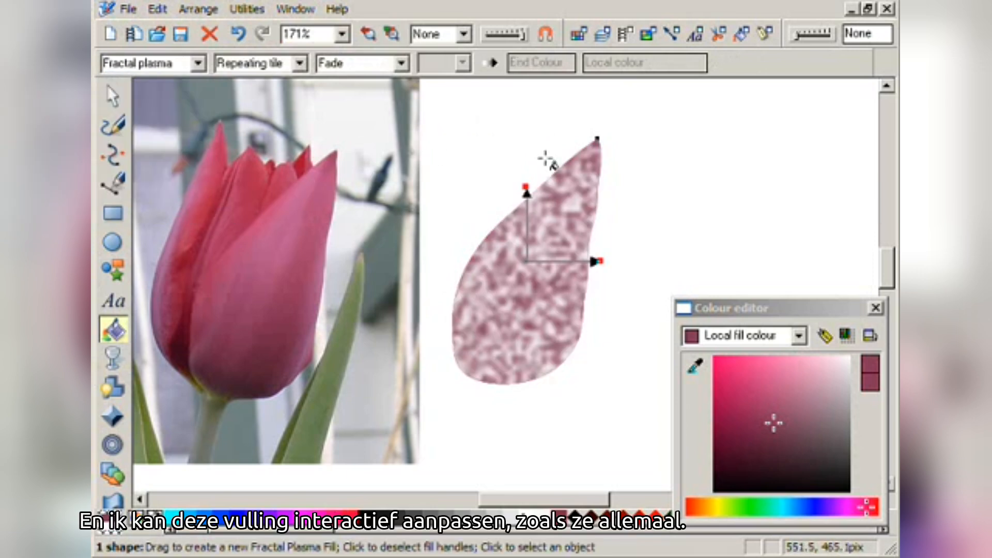
{"action": "left_click_drag", "start_coordinate": [539, 272], "coordinate": [525, 288]}
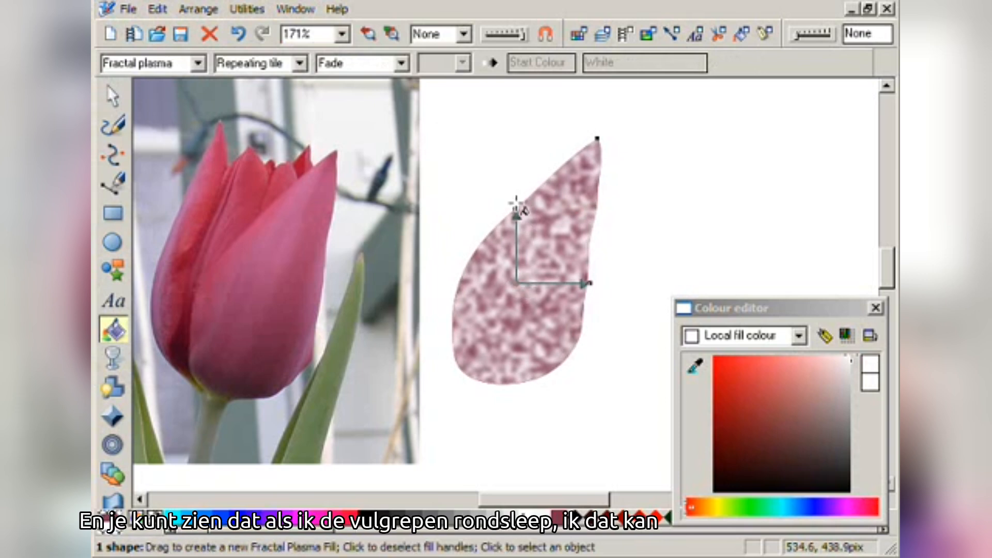
{"action": "left_click_drag", "start_coordinate": [516, 215], "coordinate": [572, 140]}
{"action": "left_click_drag", "start_coordinate": [589, 284], "coordinate": [570, 320]}
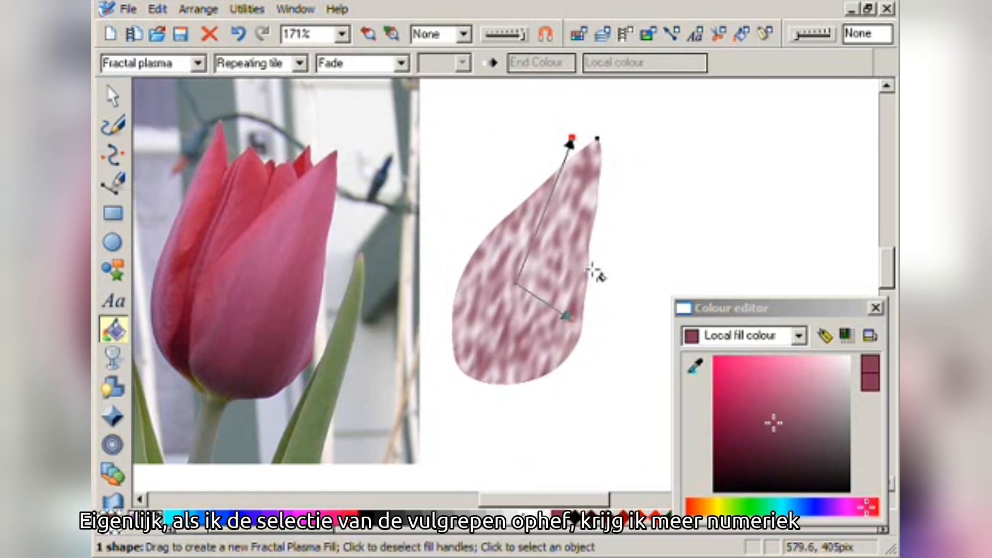
Deselect the fill handles and set the fractal fill's scale to 80
{"action": "key", "text": "Escape"}
{"action": "left_click", "coordinate": [567, 198]}
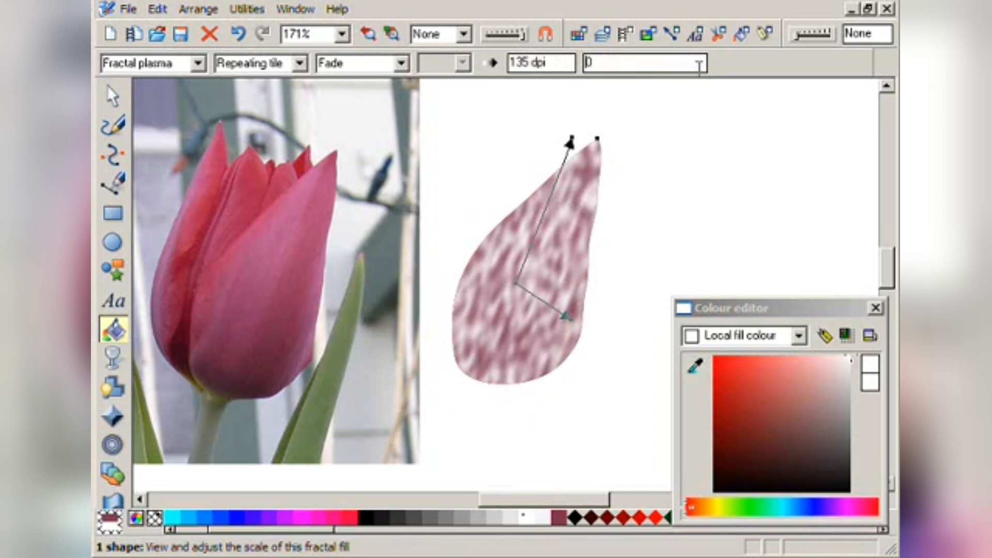
{"action": "key", "text": "BackSpace"}
{"action": "key", "text": "Return"}
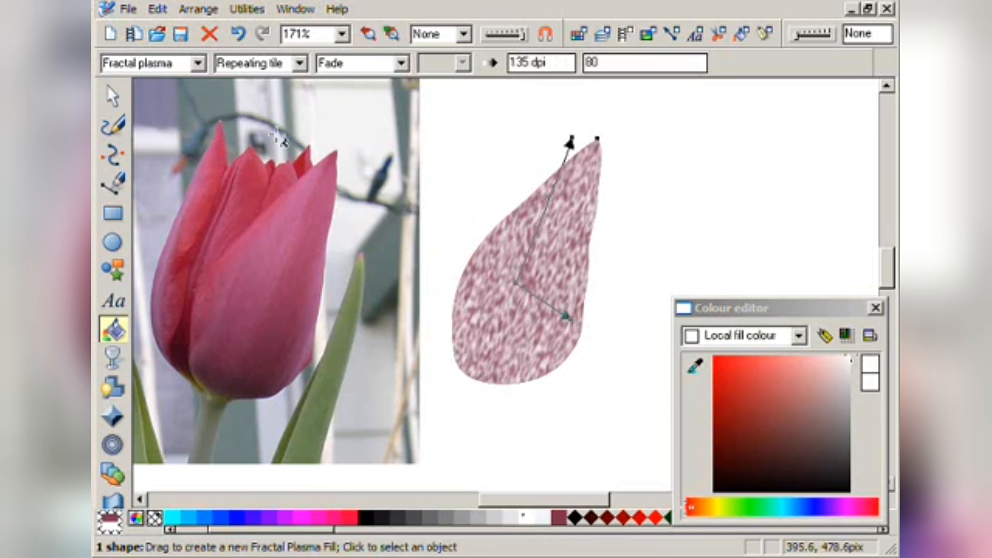
Give the fractal-filled clone a flat Mix transparency of 90% and close the colour editor
{"action": "left_click", "coordinate": [121, 357]}
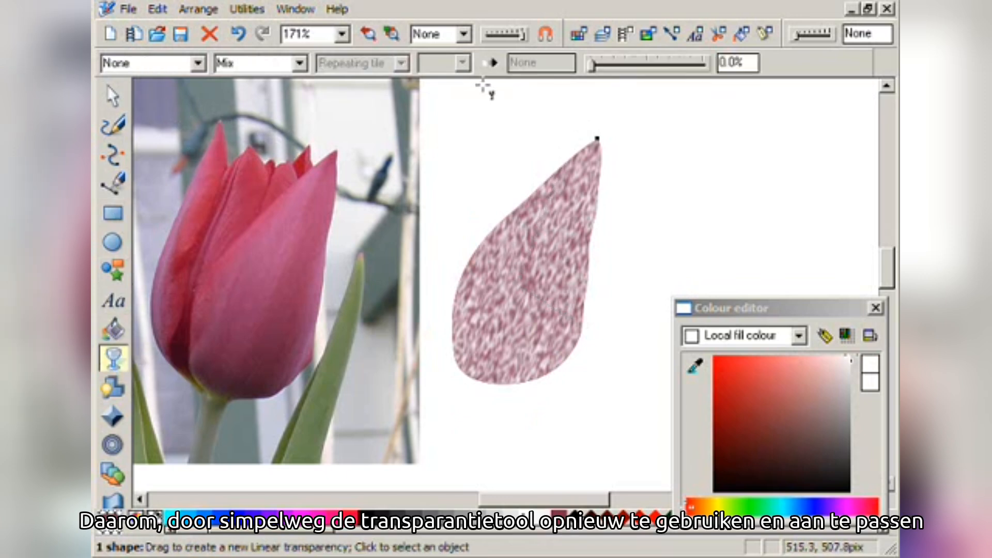
{"action": "left_click_drag", "start_coordinate": [593, 72], "coordinate": [707, 66]}
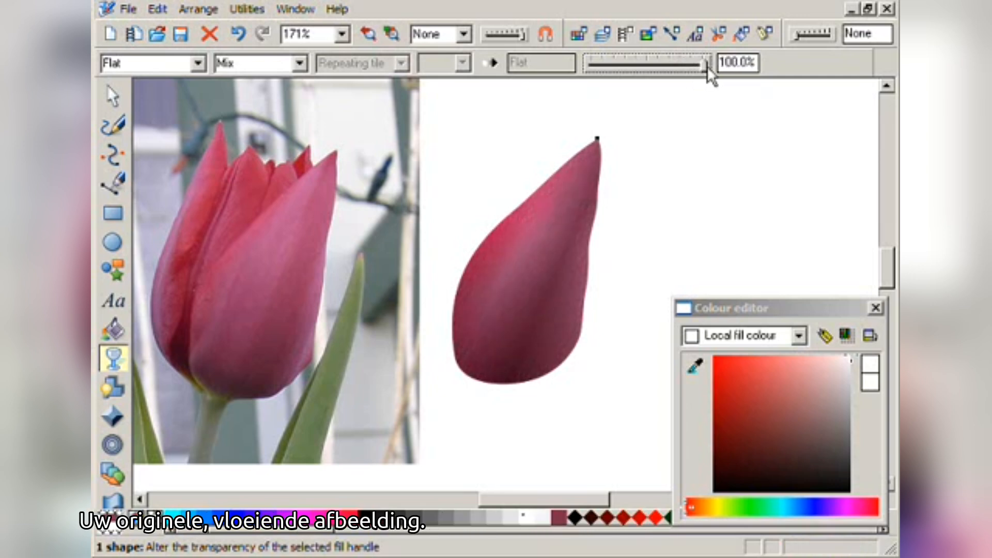
{"action": "left_click_drag", "start_coordinate": [708, 68], "coordinate": [692, 70]}
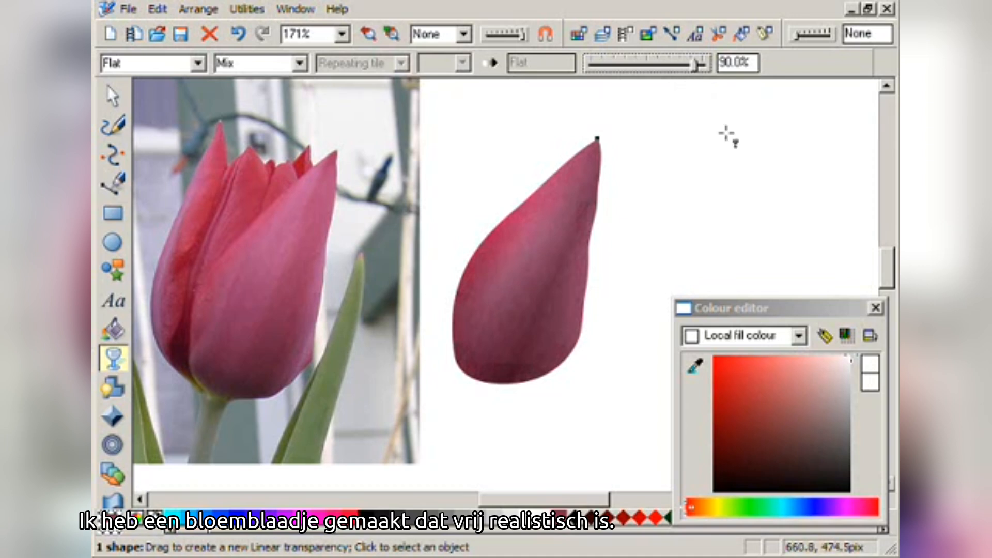
{"action": "left_click", "coordinate": [875, 308]}
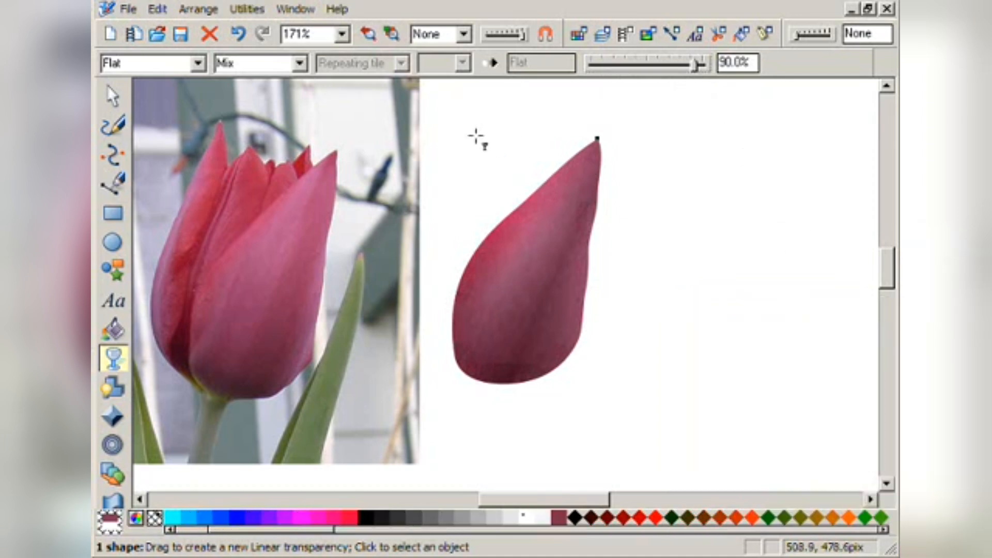
Select all four stacked petal shapes and enlarge them proportionally to about 119.7 by 197.4 pixels
{"action": "left_click", "coordinate": [114, 95]}
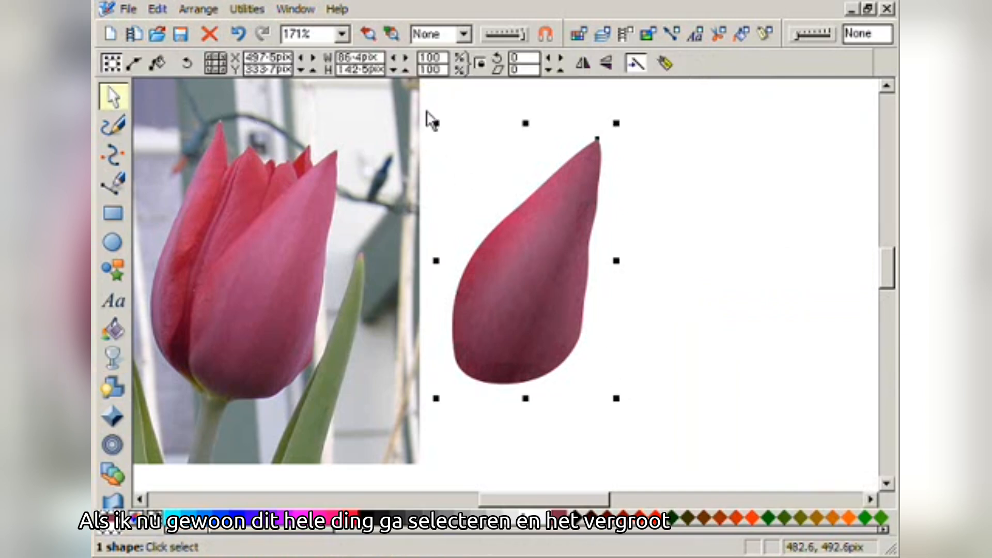
{"action": "left_click_drag", "start_coordinate": [435, 114], "coordinate": [648, 449]}
{"action": "left_click_drag", "start_coordinate": [616, 399], "coordinate": [680, 469]}
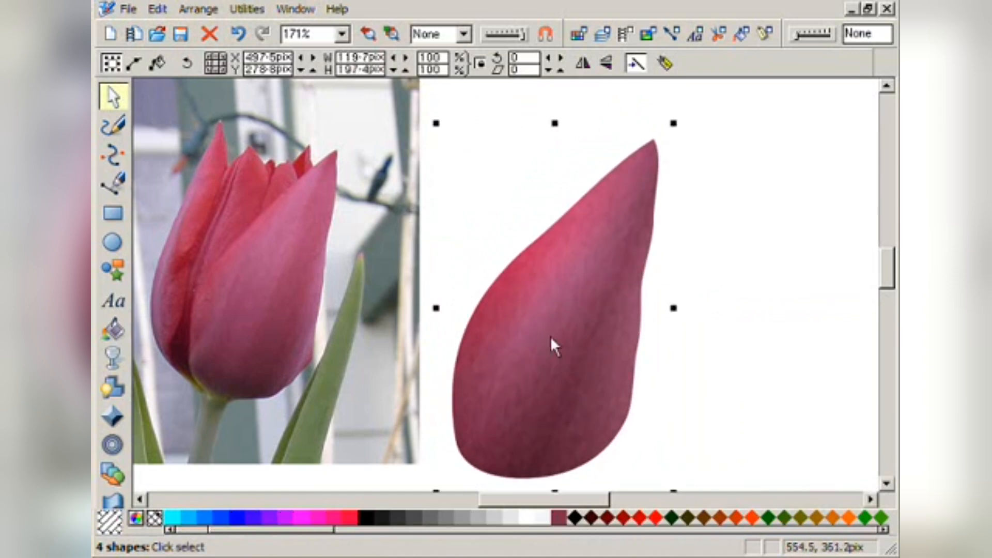
Pull the petal's stacked layers aside one by one to show how each contributes, and undo all the moves
{"action": "left_click_drag", "start_coordinate": [702, 330], "coordinate": [447, 309]}
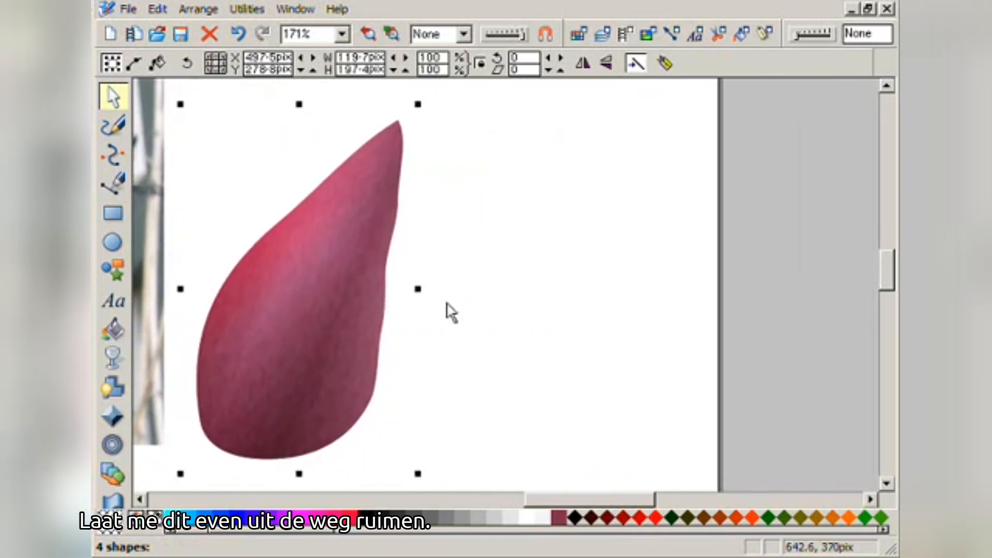
{"action": "left_click", "coordinate": [233, 132]}
{"action": "left_click_drag", "start_coordinate": [327, 258], "coordinate": [750, 239]}
{"action": "left_click_drag", "start_coordinate": [298, 287], "coordinate": [650, 300]}
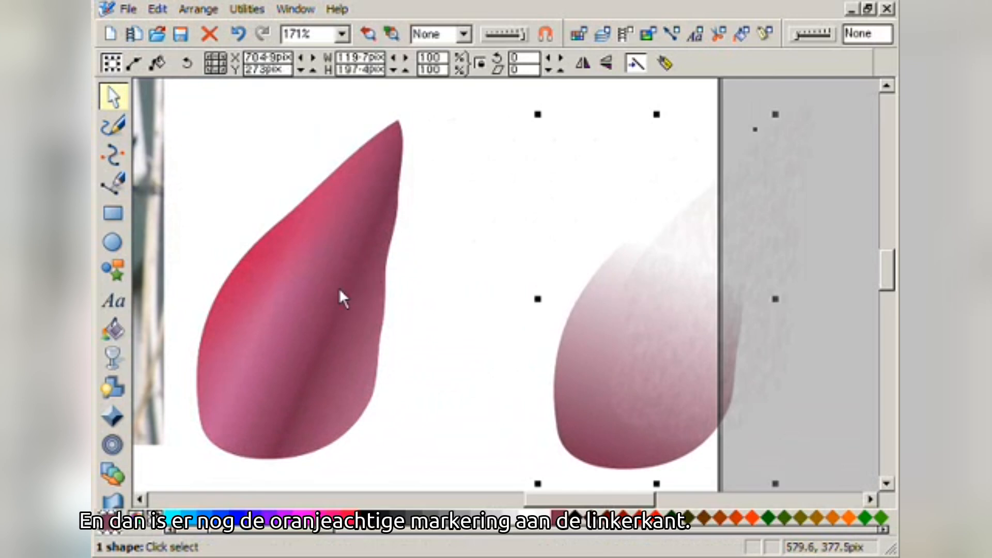
{"action": "left_click_drag", "start_coordinate": [316, 317], "coordinate": [675, 292]}
{"action": "left_click_drag", "start_coordinate": [334, 302], "coordinate": [496, 288]}
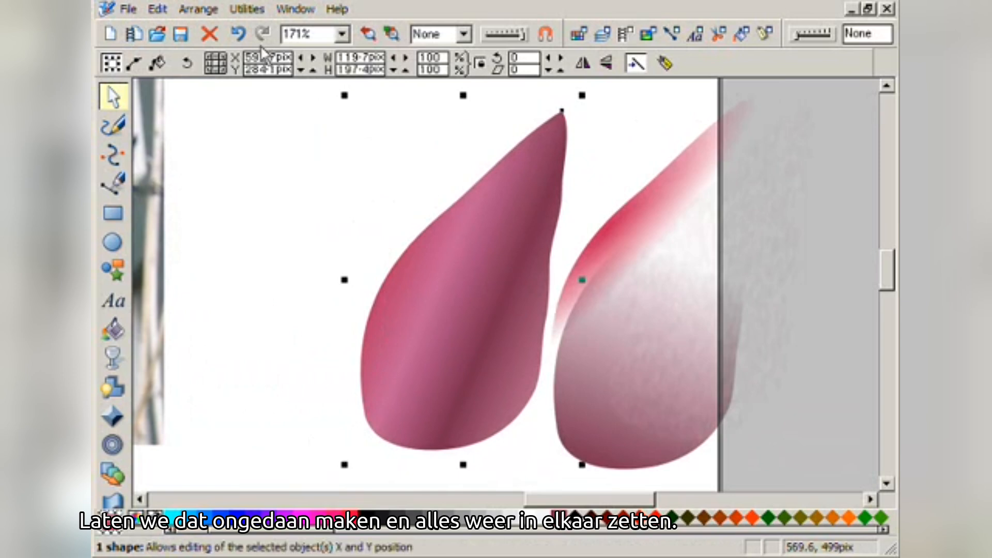
{"action": "left_click", "coordinate": [243, 35]}
{"action": "left_click", "coordinate": [244, 35]}
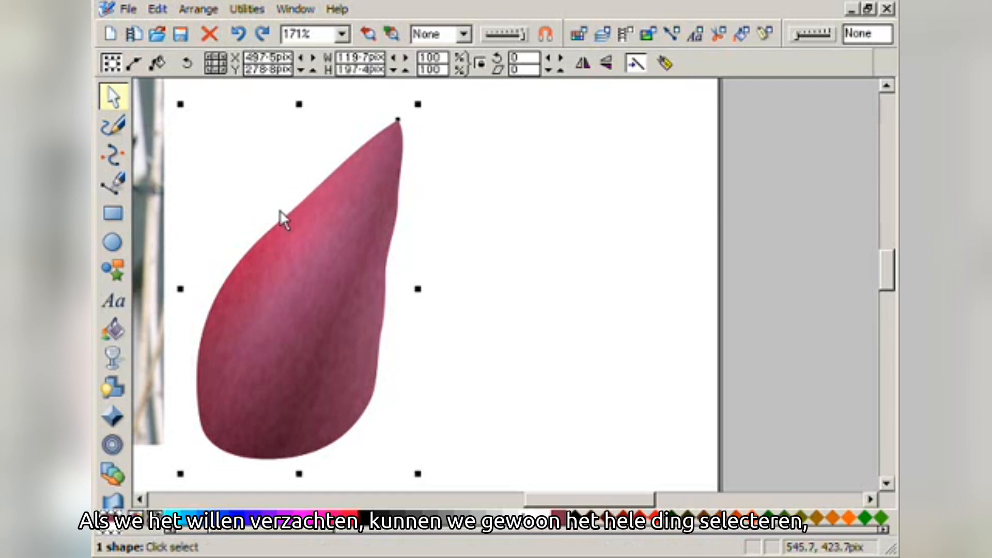
Group the four petal shapes and soften the group's edges with a 2.3 pixel feather
{"action": "left_click", "coordinate": [439, 138]}
{"action": "left_click_drag", "start_coordinate": [177, 96], "coordinate": [453, 473]}
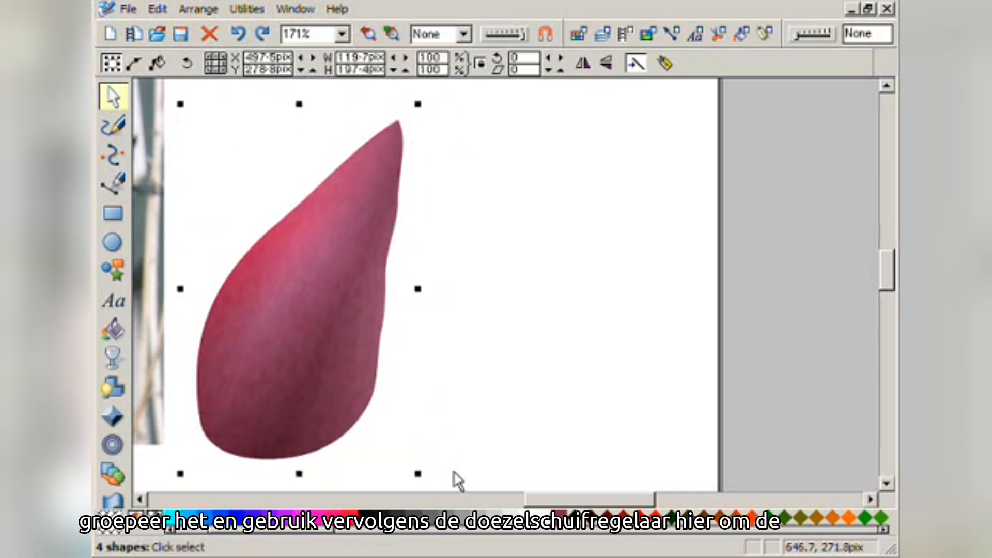
{"action": "key", "text": "ctrl+g"}
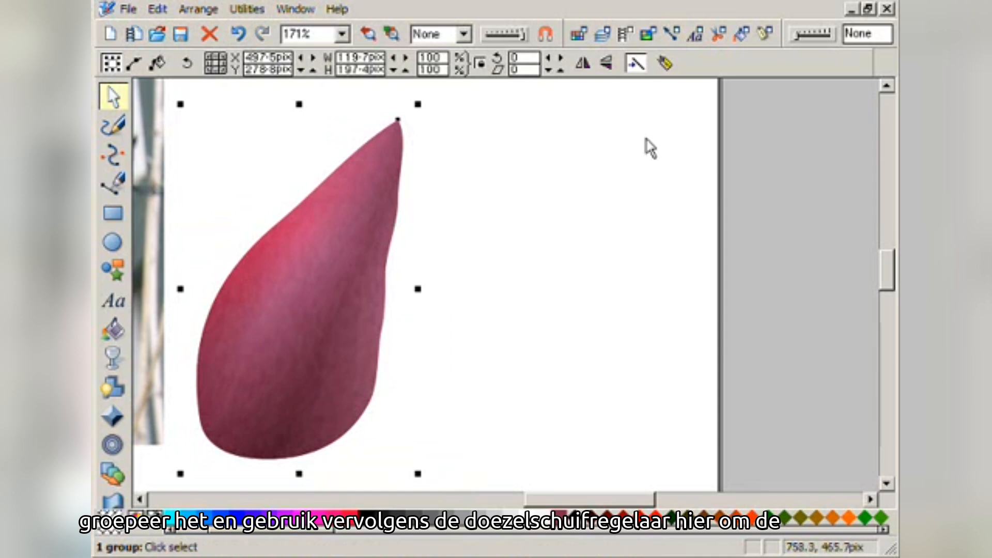
{"action": "left_click_drag", "start_coordinate": [794, 38], "coordinate": [800, 38]}
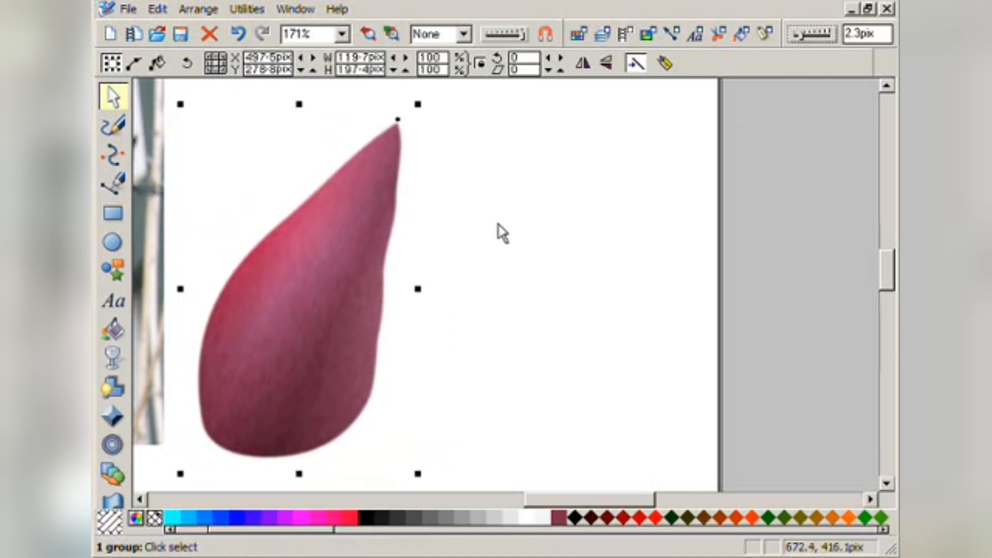